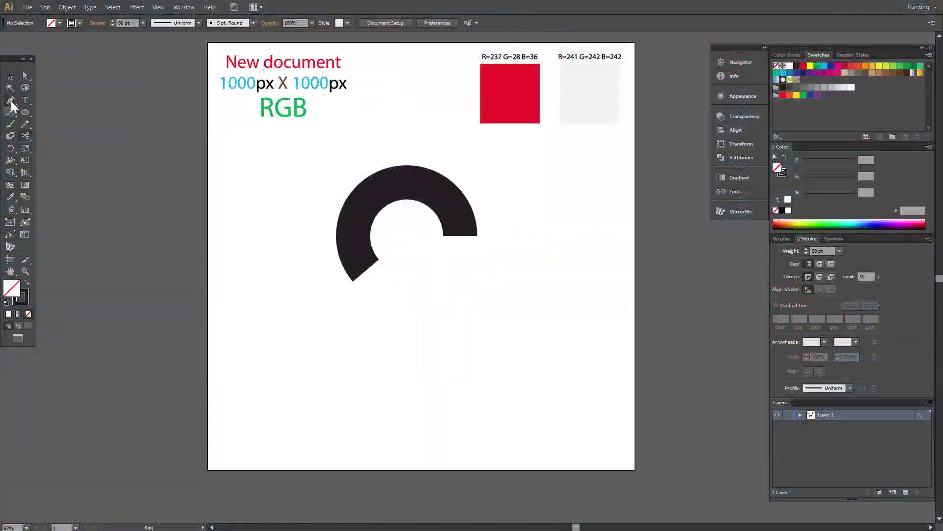
Step: Draw a 250.575 px circle in the middle of the artboard with the Ellipse Tool
click(45, 7)
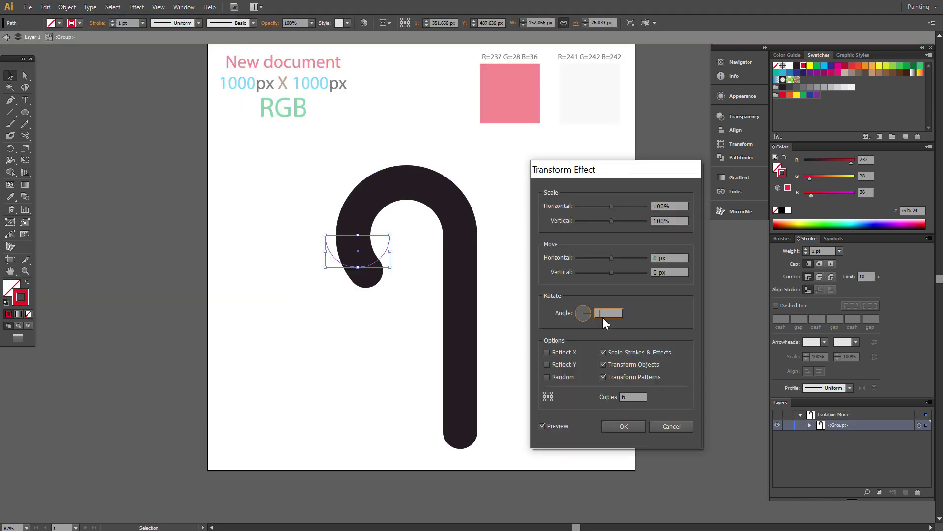
click(617, 423)
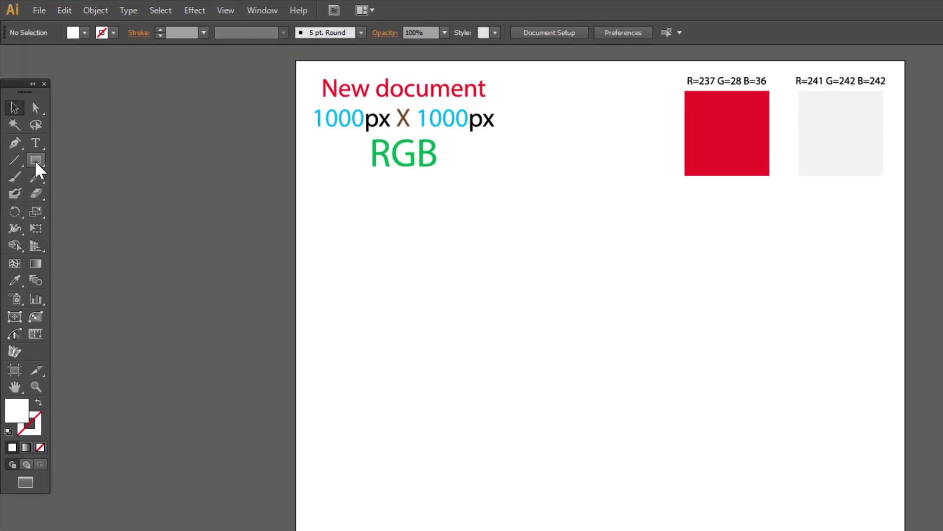
click(27, 120)
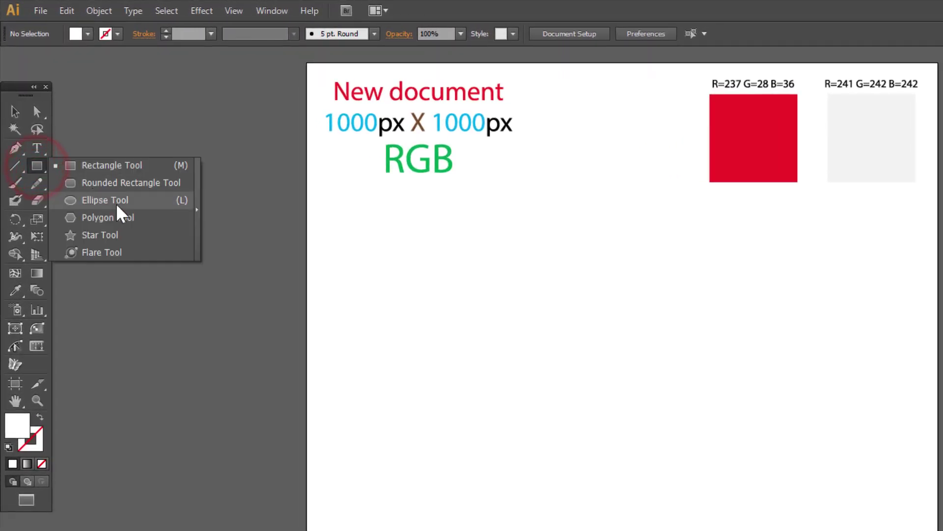
click(118, 203)
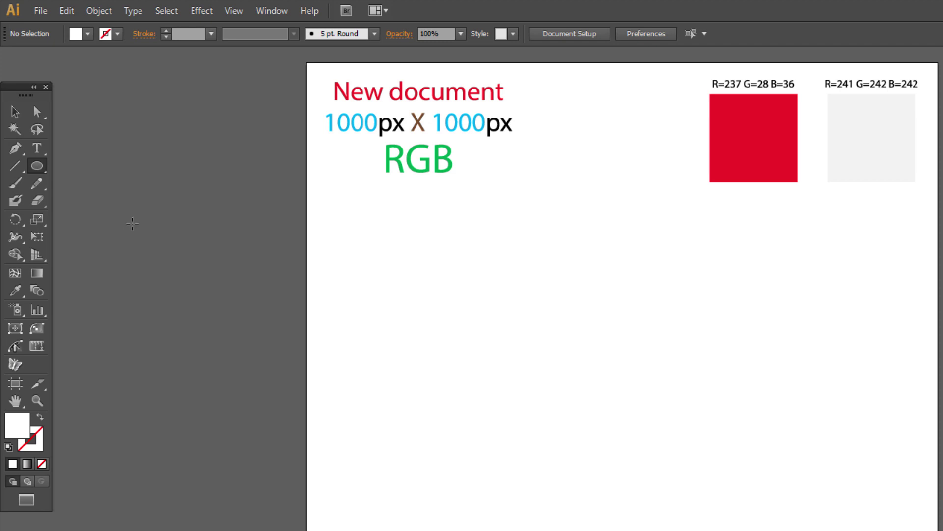
drag(522, 270, 678, 417)
key(shift)
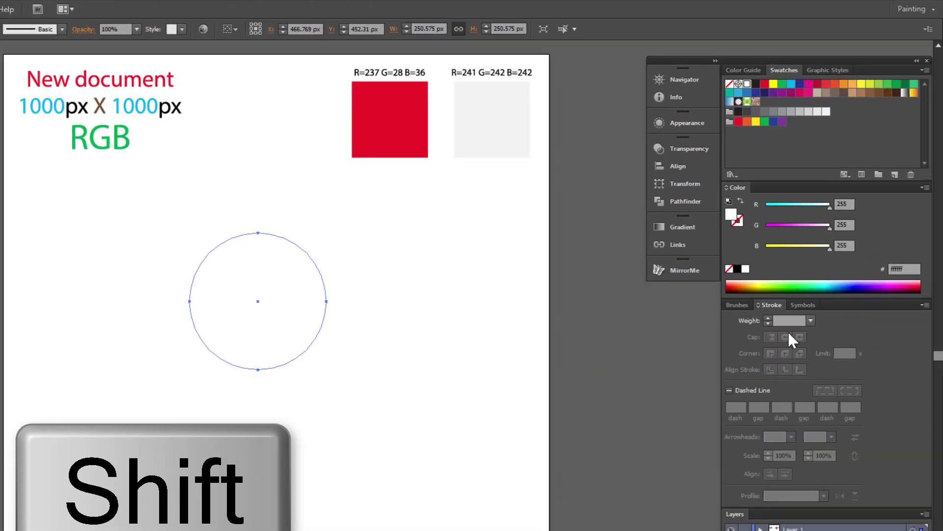
Step: Give the circle an 80 pt stroke and set its fill to None
click(790, 320)
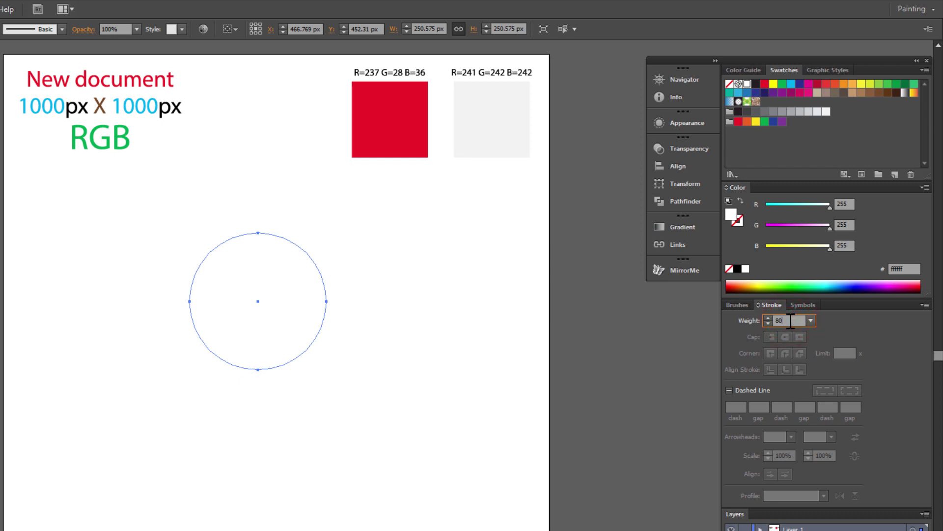
text(80)
key(Return)
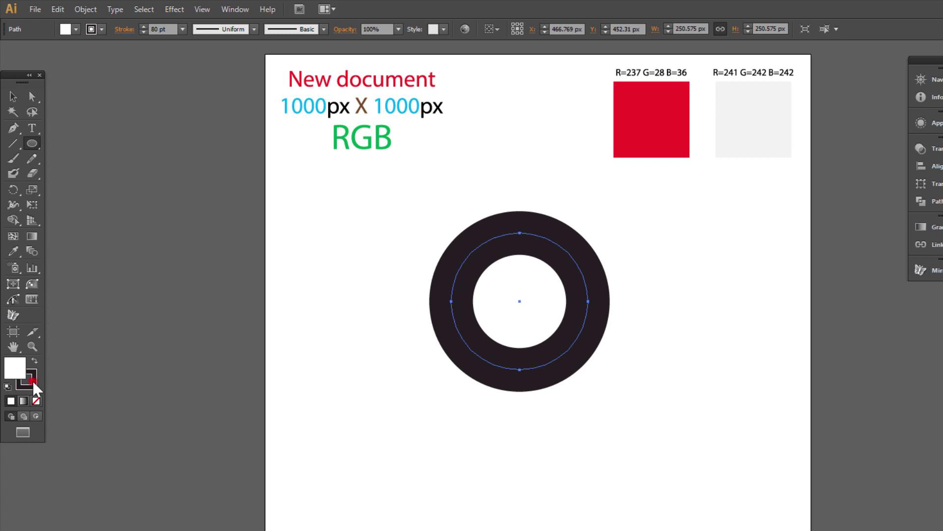
click(20, 365)
click(35, 401)
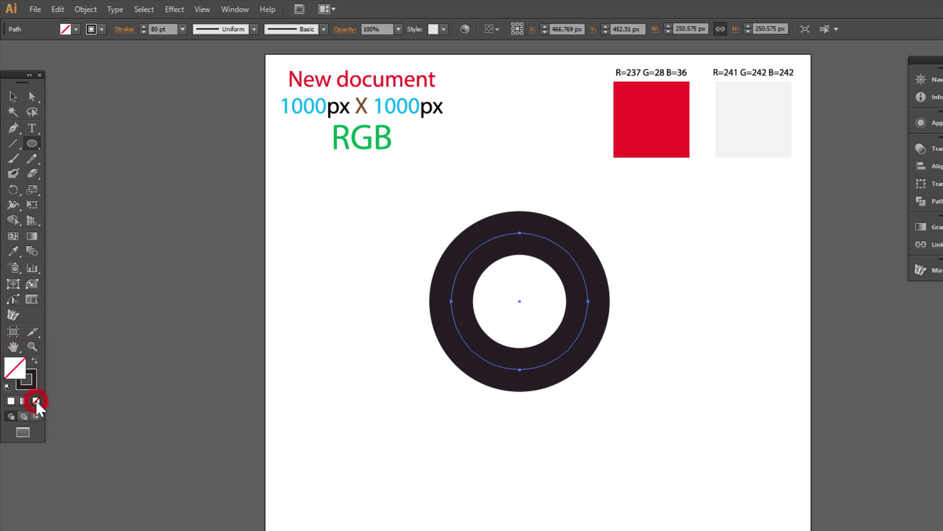
Step: Pick the Scissors Tool from the Eraser tool flyout
click(33, 173)
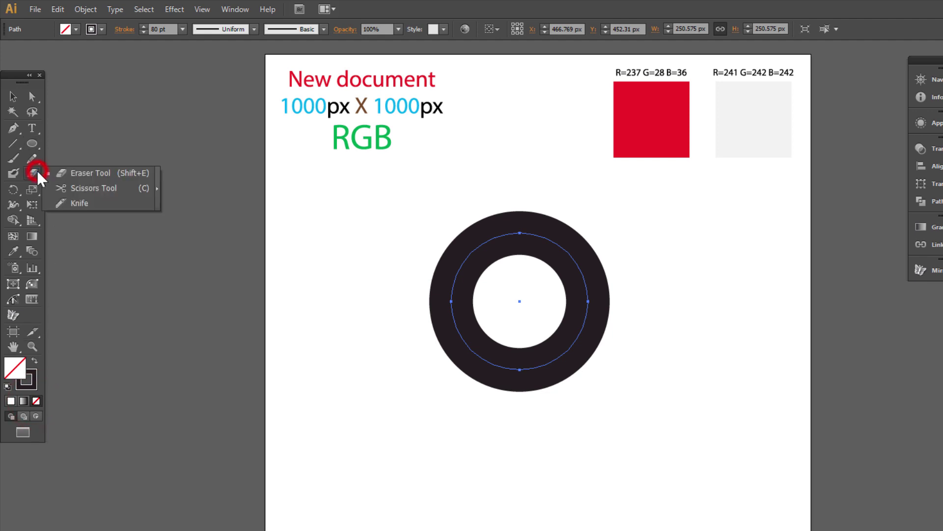
click(125, 192)
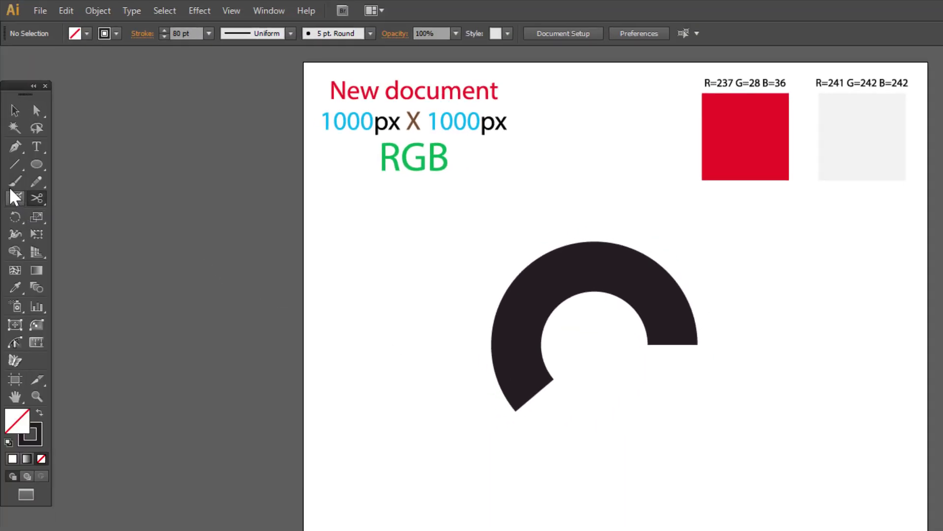
Step: Extend the arc's right end with a straight Pen stem downward and apply Round Cap
click(17, 152)
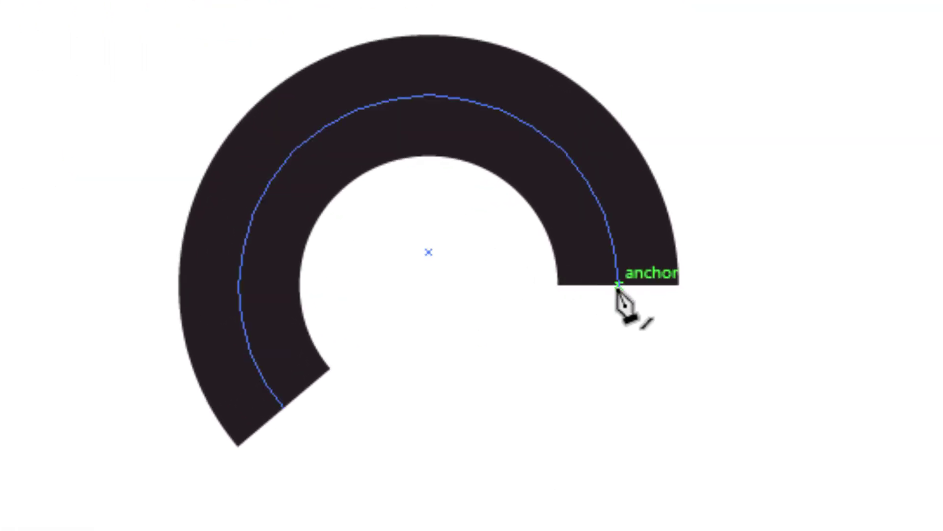
click(619, 284)
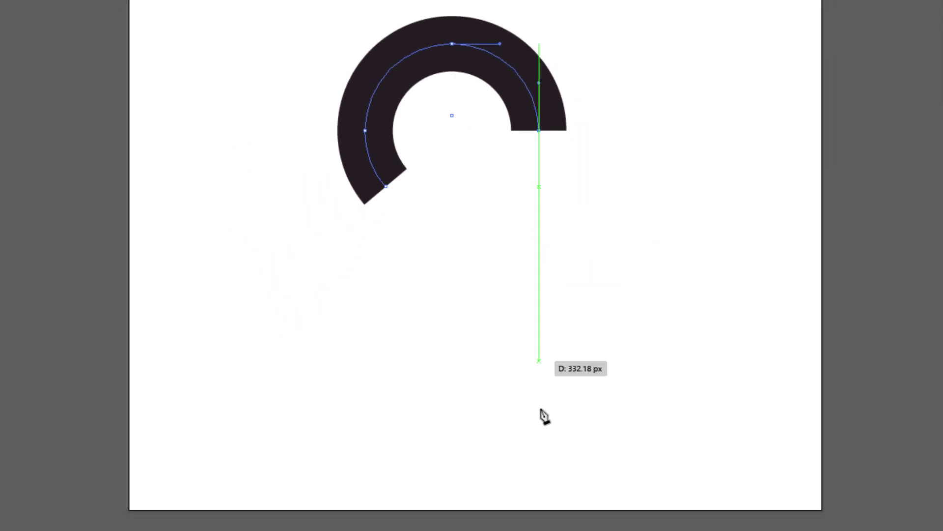
click(538, 448)
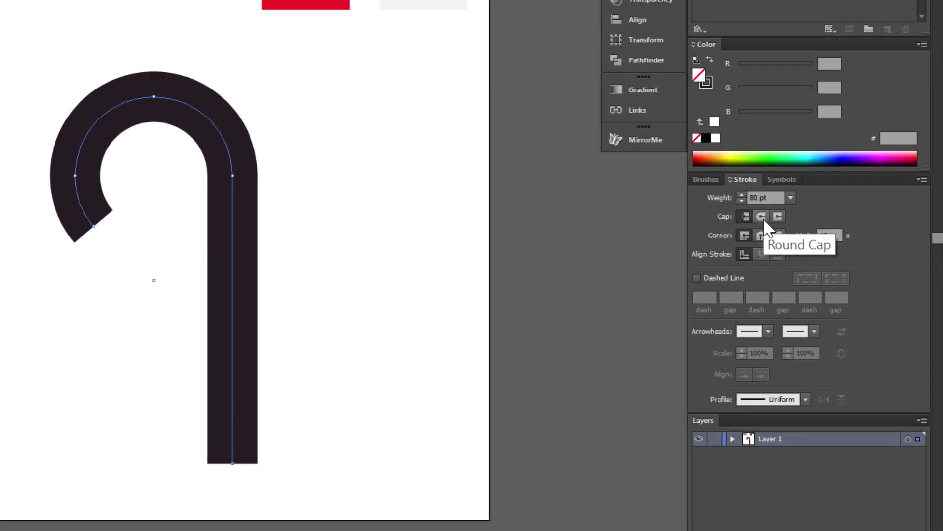
click(763, 217)
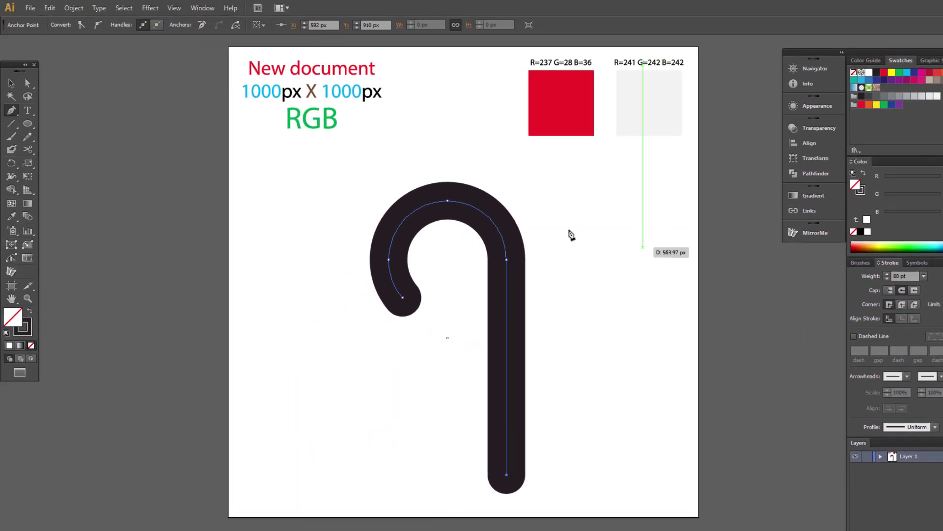
Step: Expand the cane's 80 pt stroke into a filled outline shape
click(75, 8)
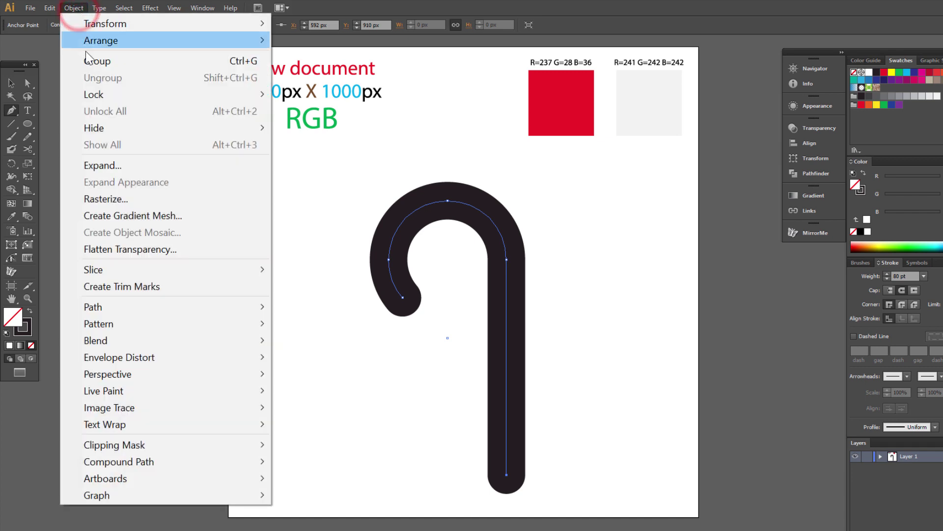
click(102, 166)
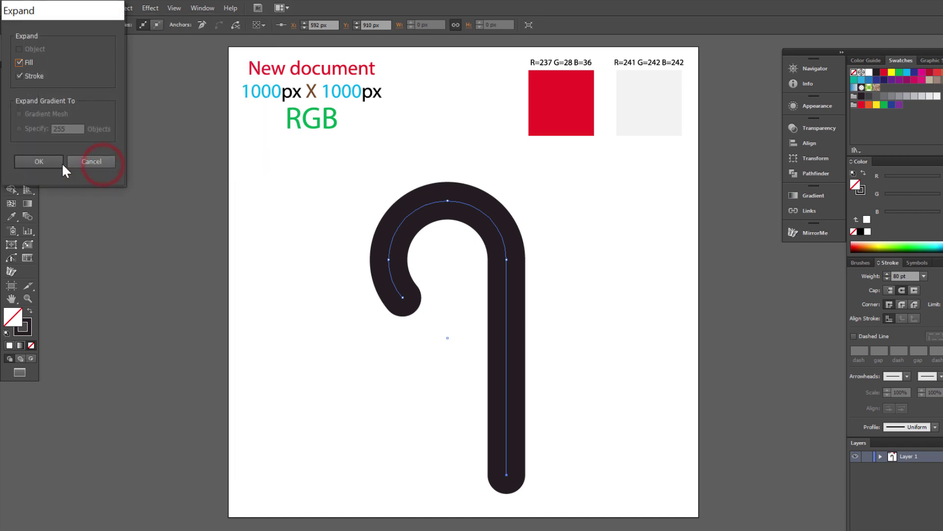
click(44, 160)
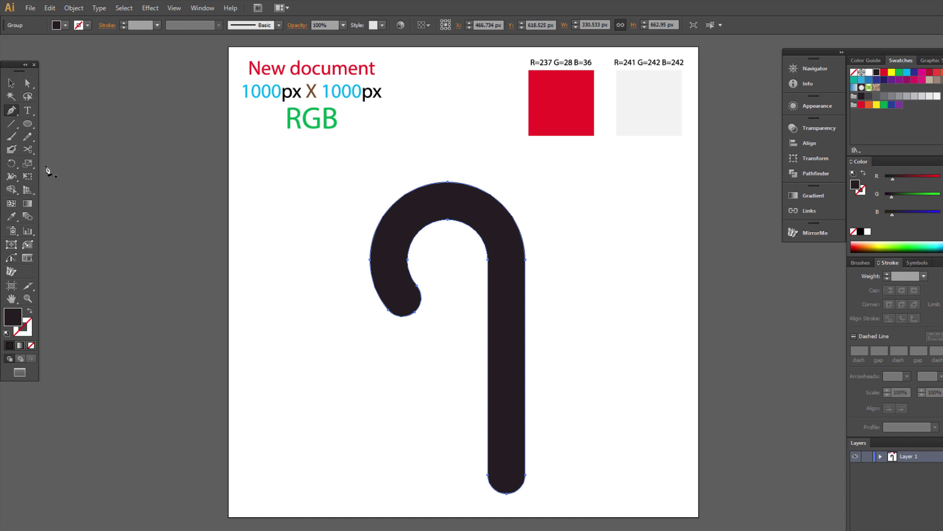
Step: Copy the expanded cane and paste the copy in front
click(50, 7)
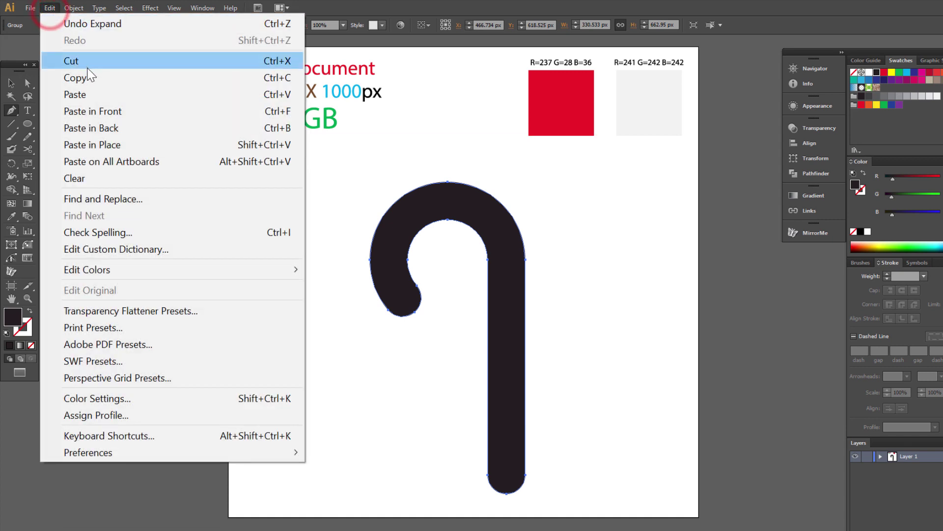
click(84, 78)
click(50, 8)
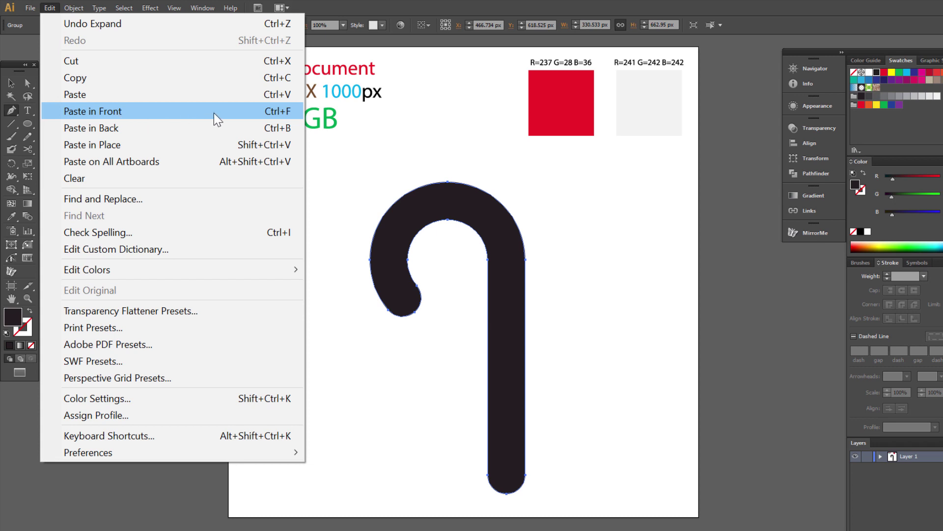
click(266, 111)
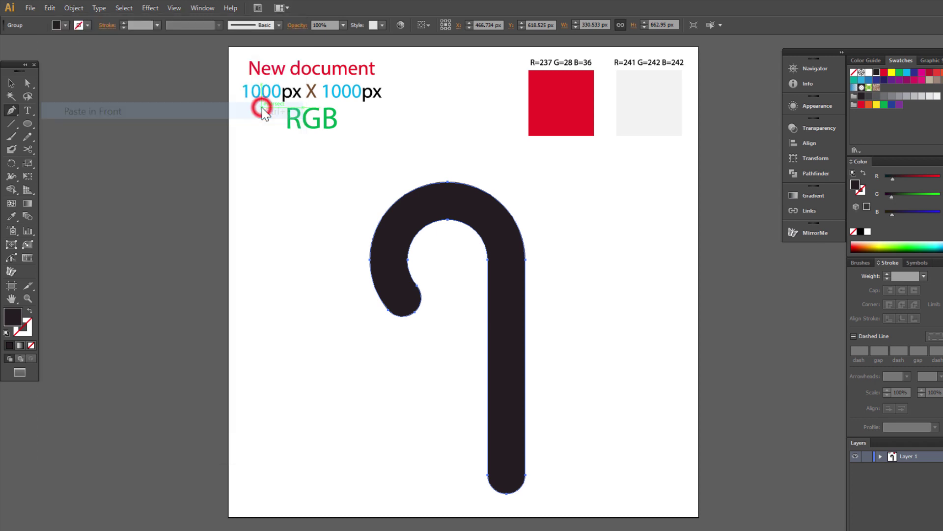
Step: Isolate the pasted cane and draw a 152.066 px circle over the hook with no fill and red stroke
click(695, 28)
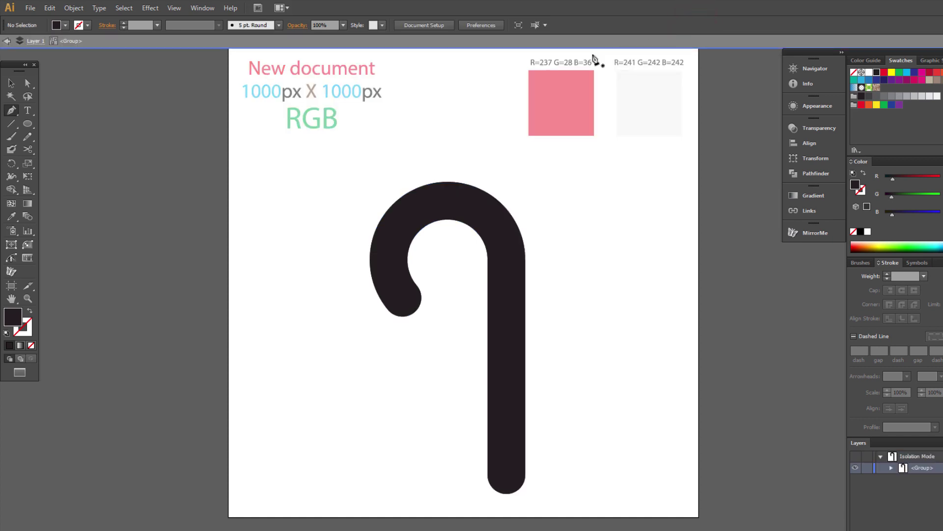
click(27, 123)
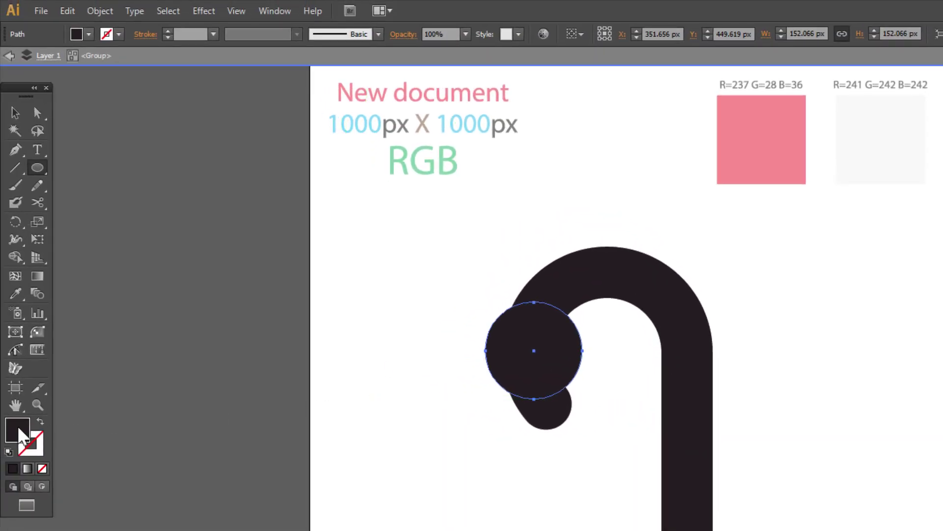
click(42, 469)
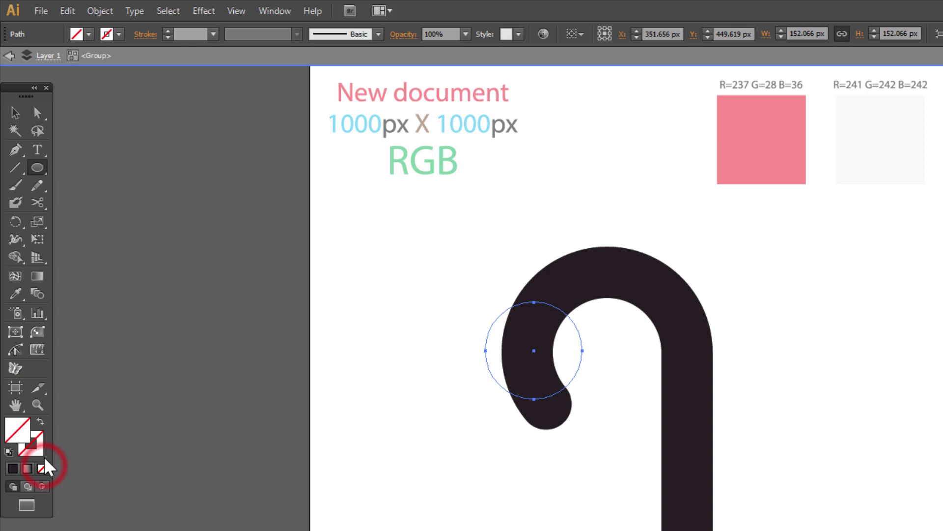
click(38, 450)
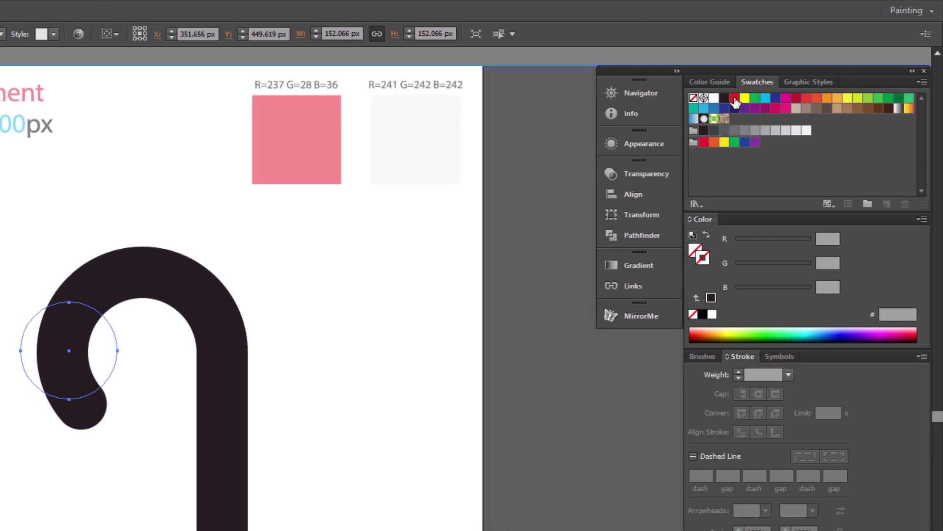
click(735, 99)
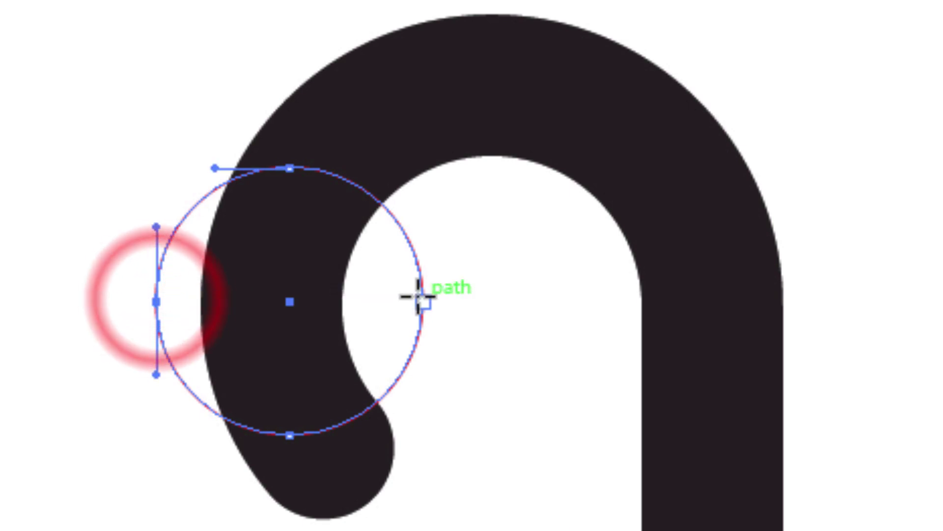
Step: Cut the red circle at its side anchors, delete the top half, and select the lower arc
click(423, 302)
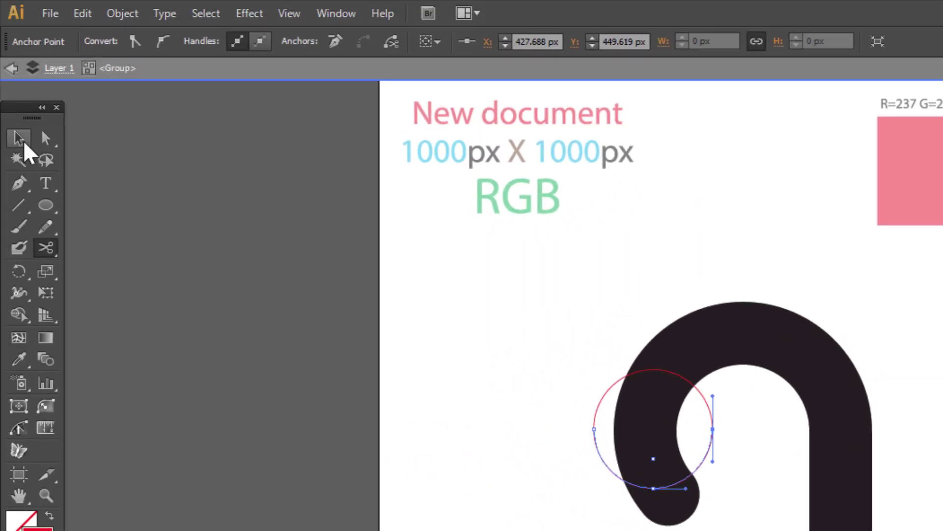
click(24, 144)
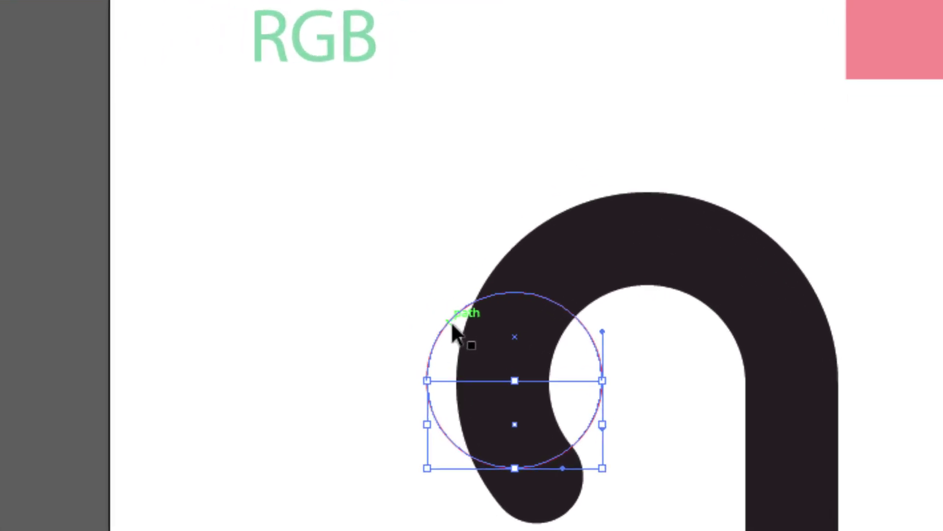
click(453, 324)
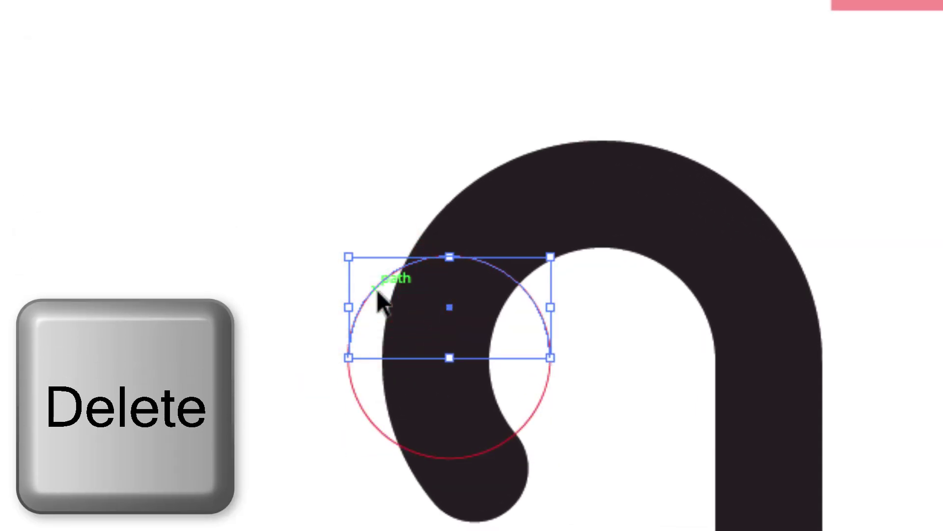
key(Delete)
click(383, 435)
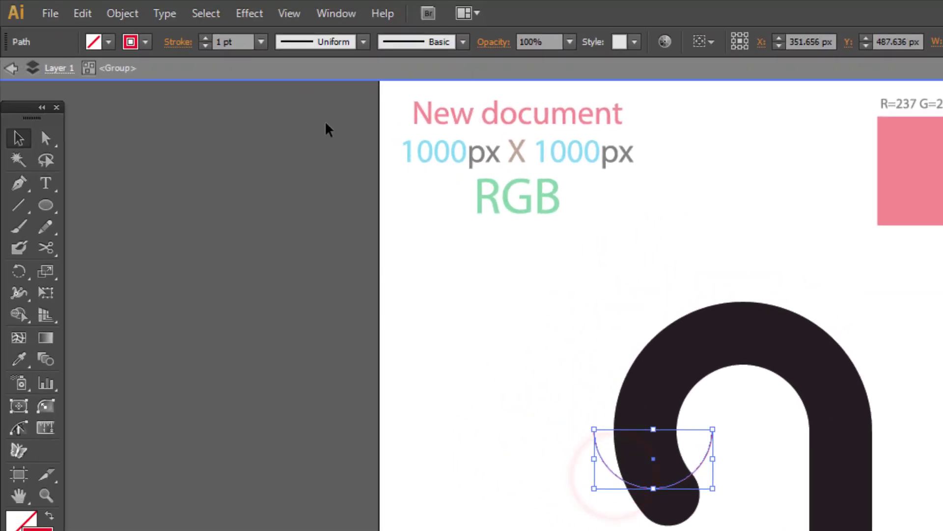
Step: Apply a Transform effect to the arc: 6 copies, -32° angle, move 22 px and -69 px
click(252, 14)
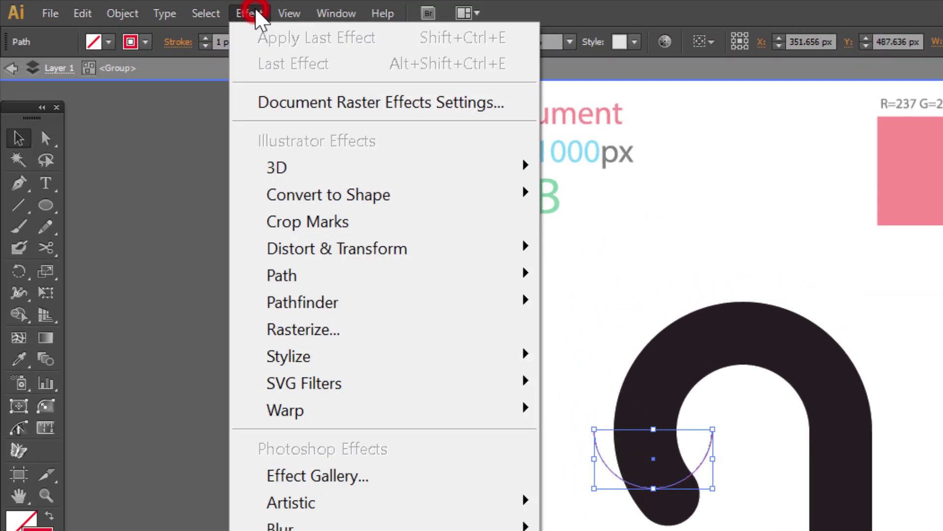
mouse_move(417, 251)
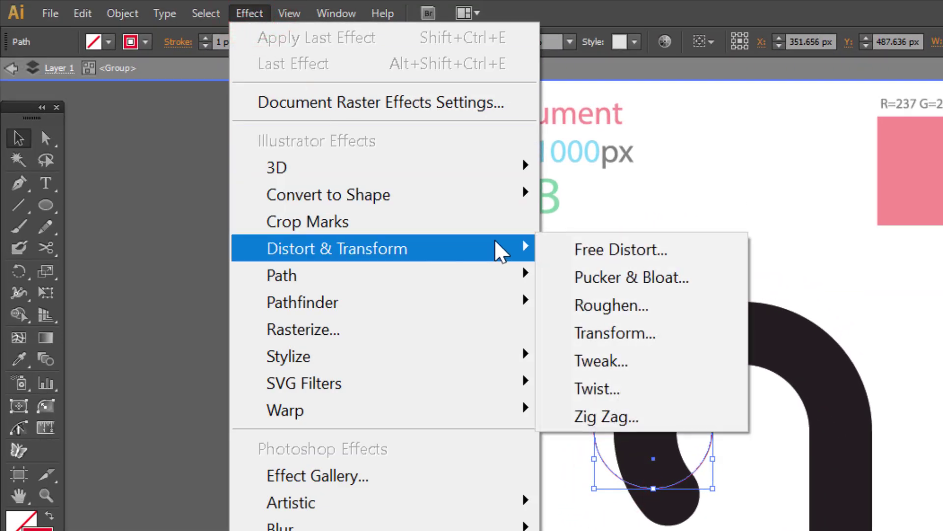
click(642, 333)
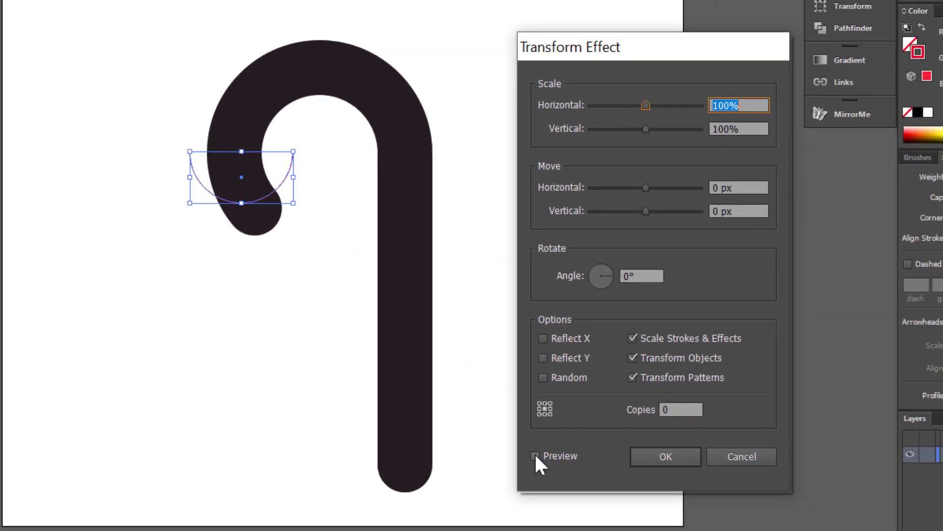
click(535, 456)
click(683, 409)
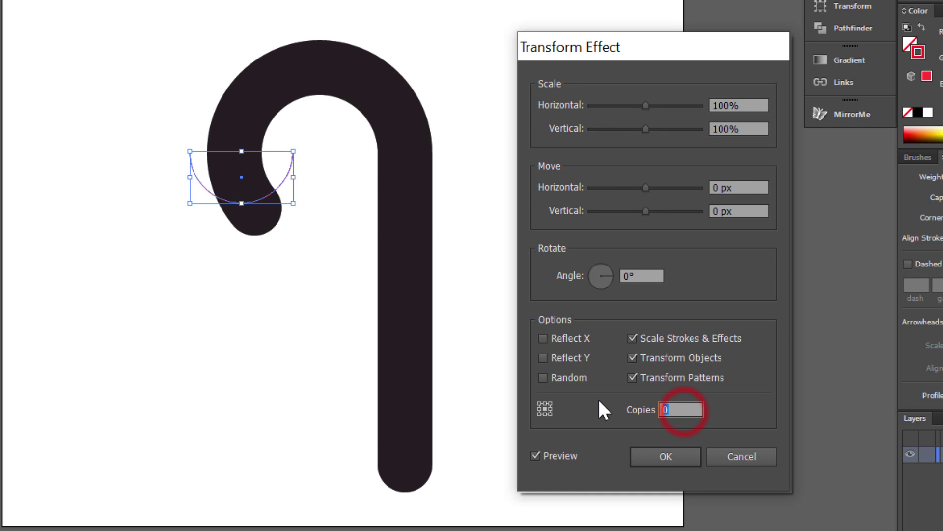
text(6)
click(635, 277)
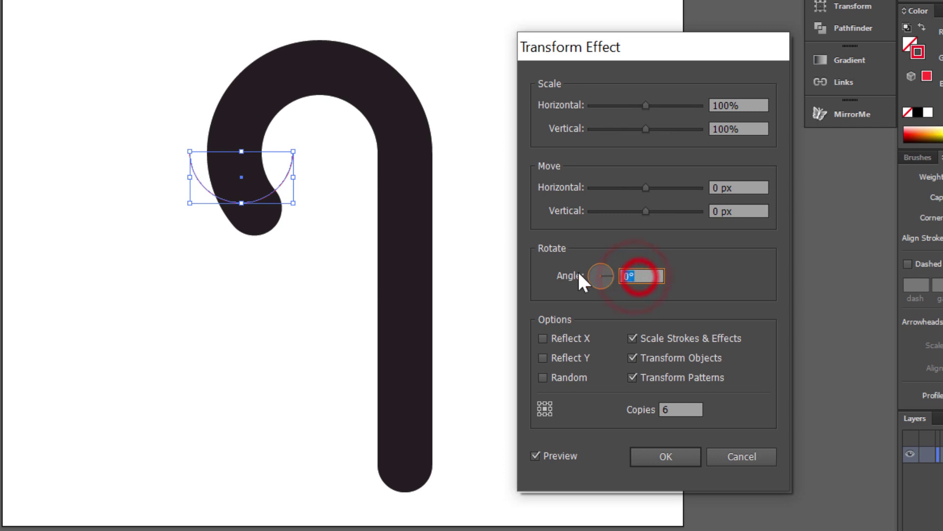
text(-32)
key(Tab)
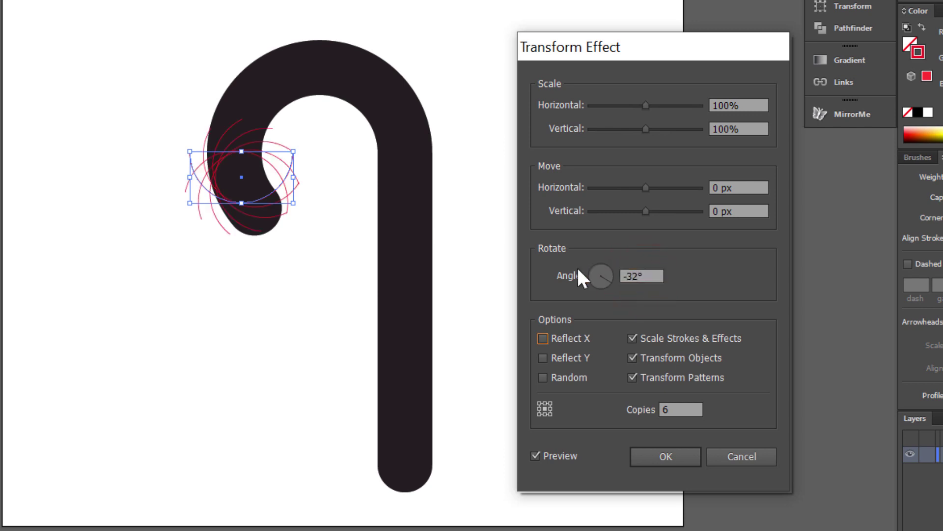
drag(640, 186, 660, 191)
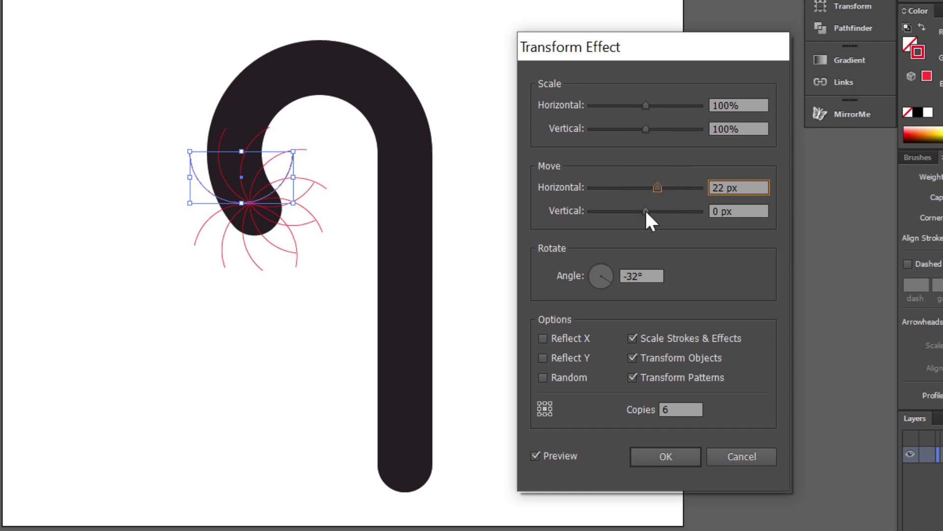
drag(642, 211, 608, 210)
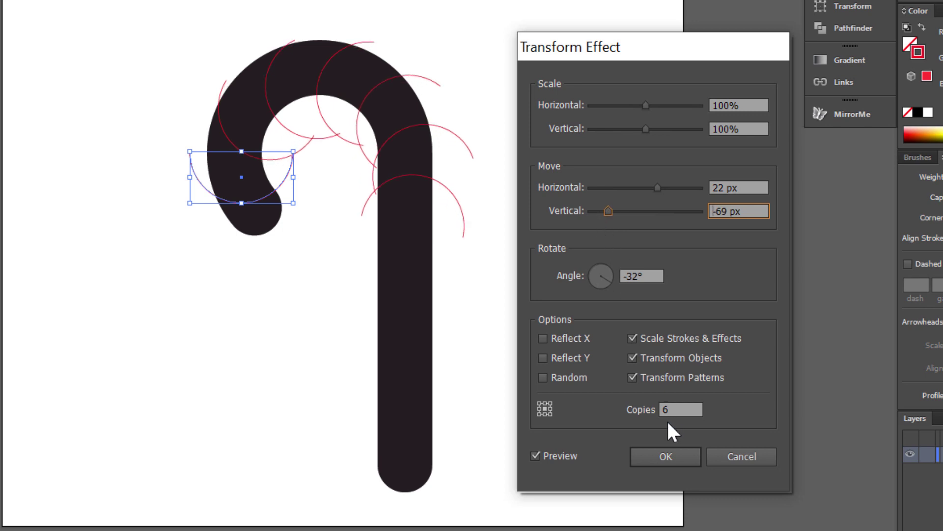
click(667, 456)
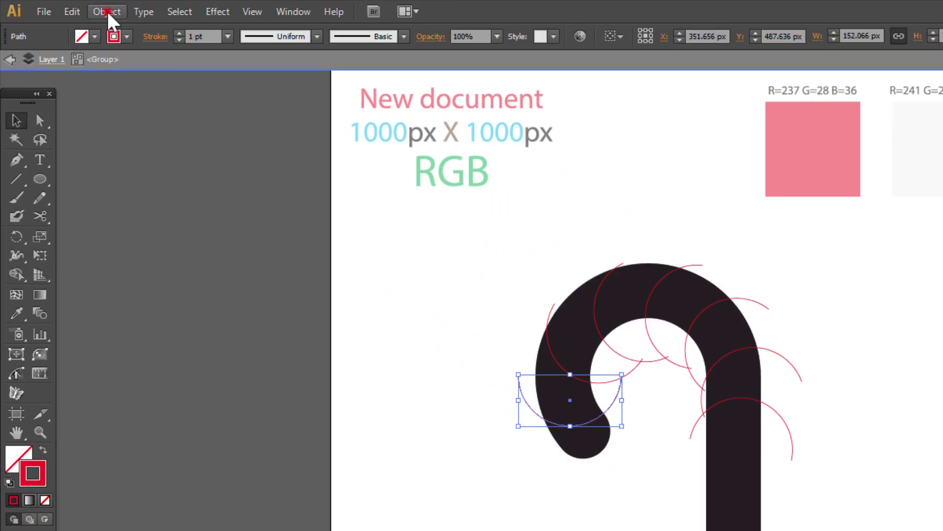
Step: Expand the arc effect's appearance and ungroup it into seven separate arc paths
click(108, 12)
click(196, 268)
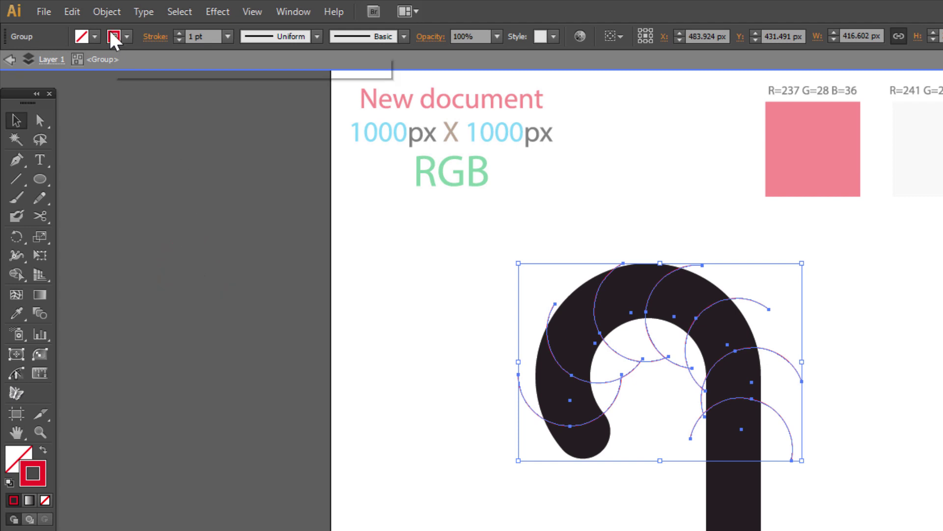
click(106, 12)
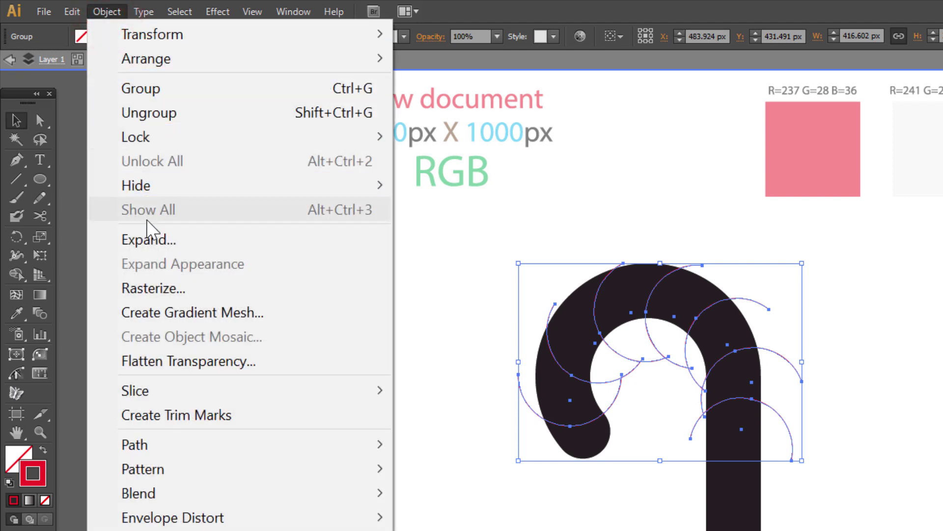
click(163, 119)
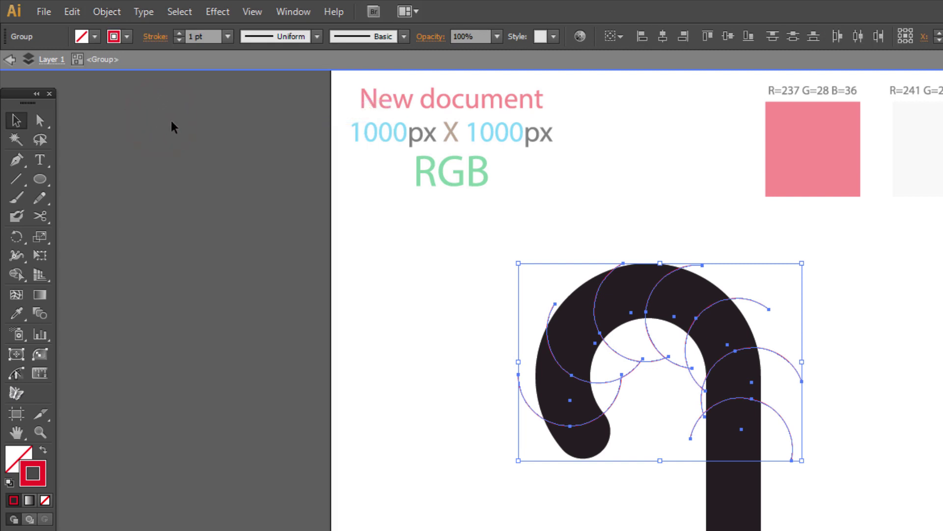
Step: Select only the lowest arc on the stem and open the Transform effect dialog
click(855, 410)
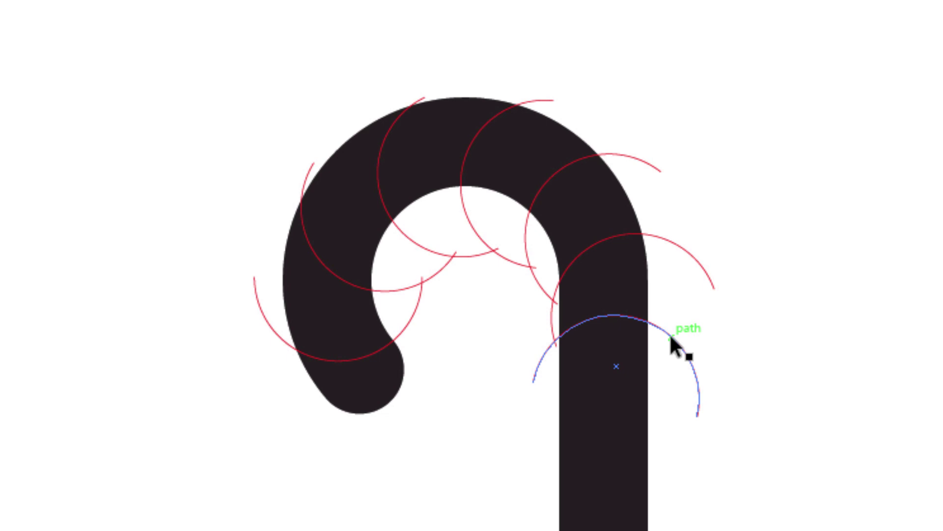
click(669, 334)
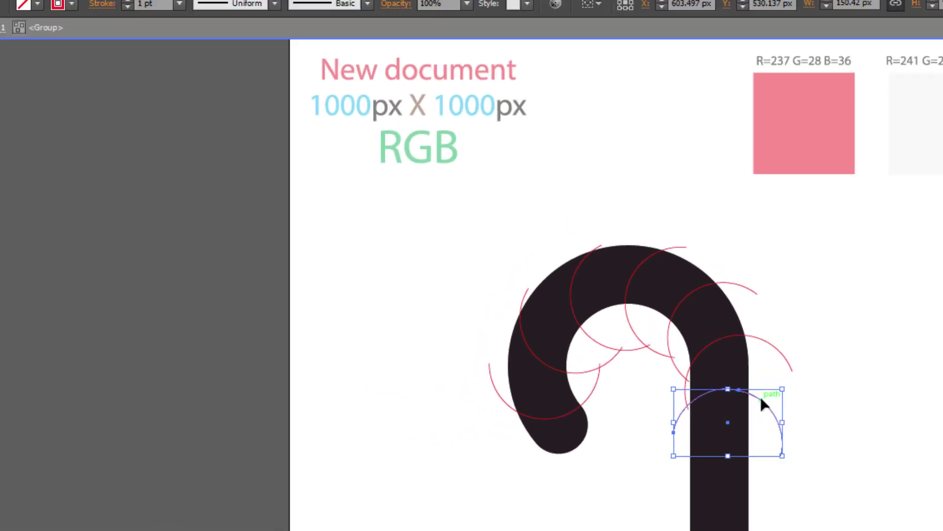
click(217, 12)
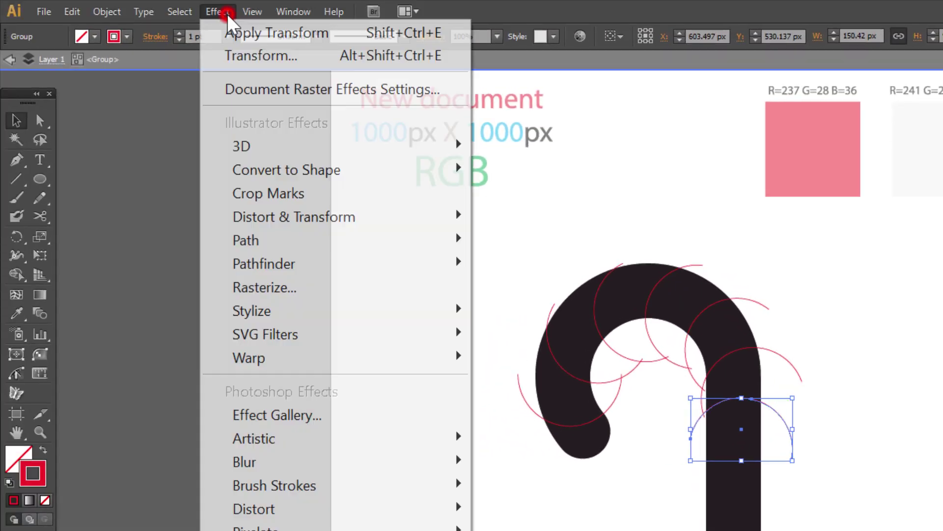
mouse_move(295, 222)
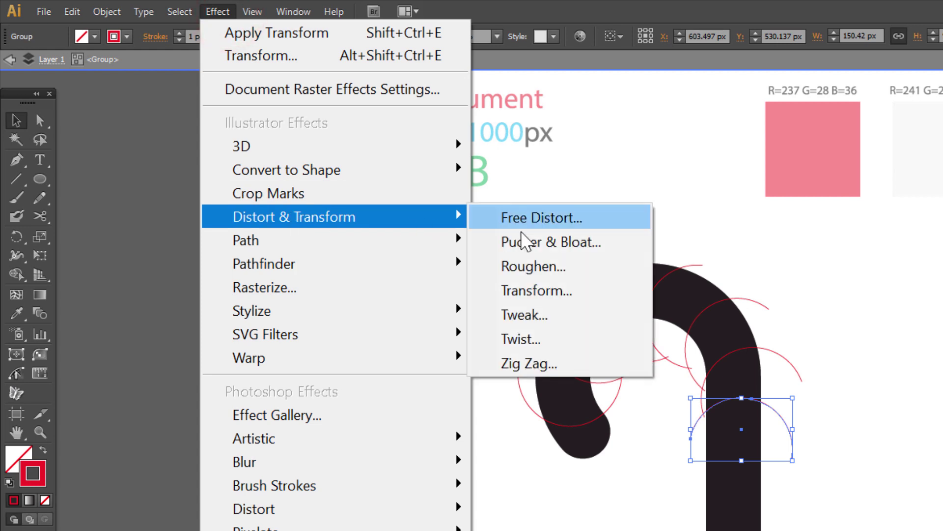
click(573, 292)
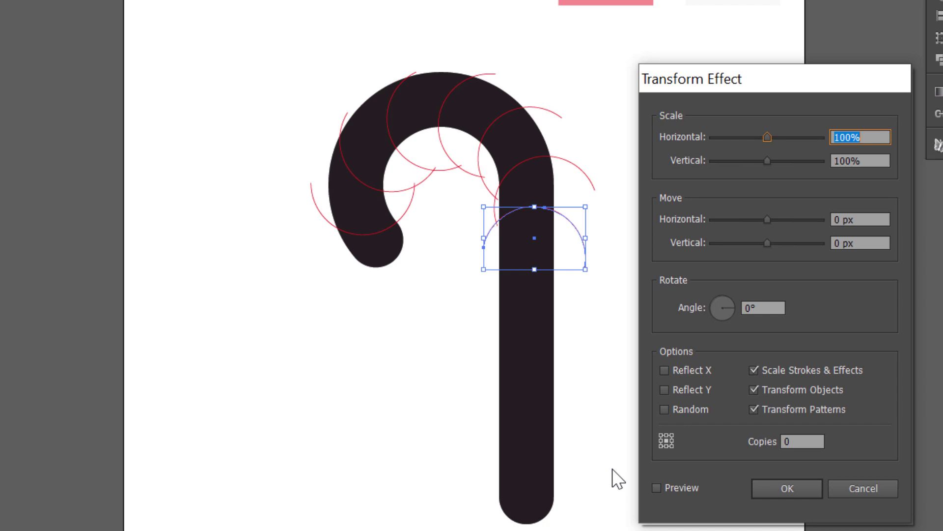
Step: Set the Transform effect to 6 copies moved 60 px vertically and apply it
click(657, 488)
double_click(813, 442)
text(3)
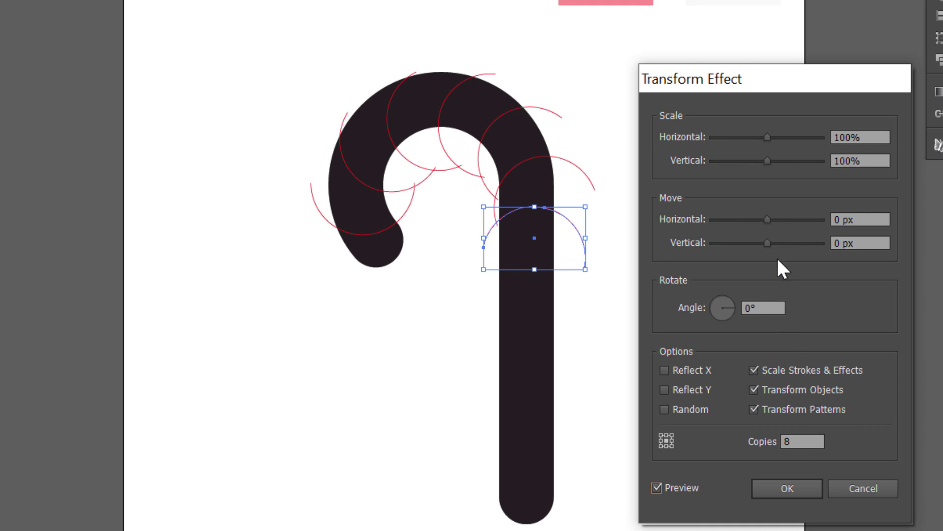
click(780, 243)
click(781, 242)
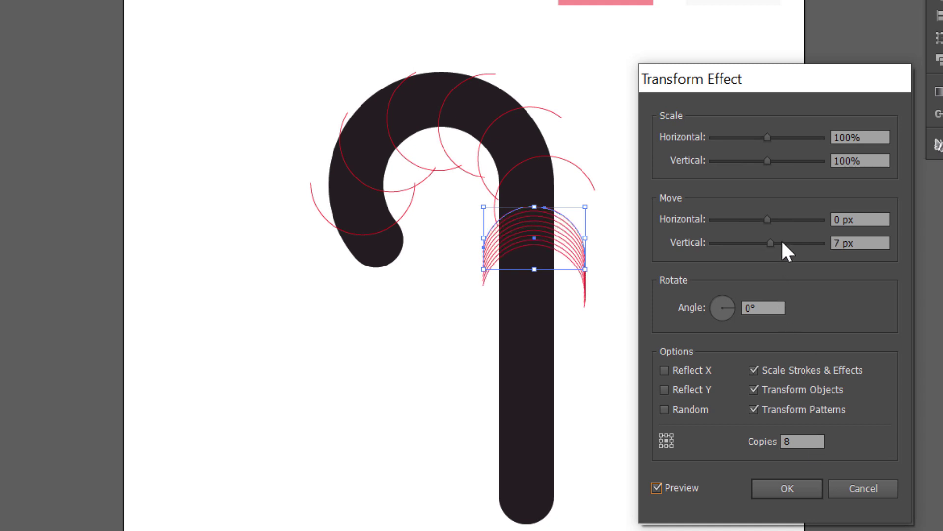
click(783, 242)
click(796, 241)
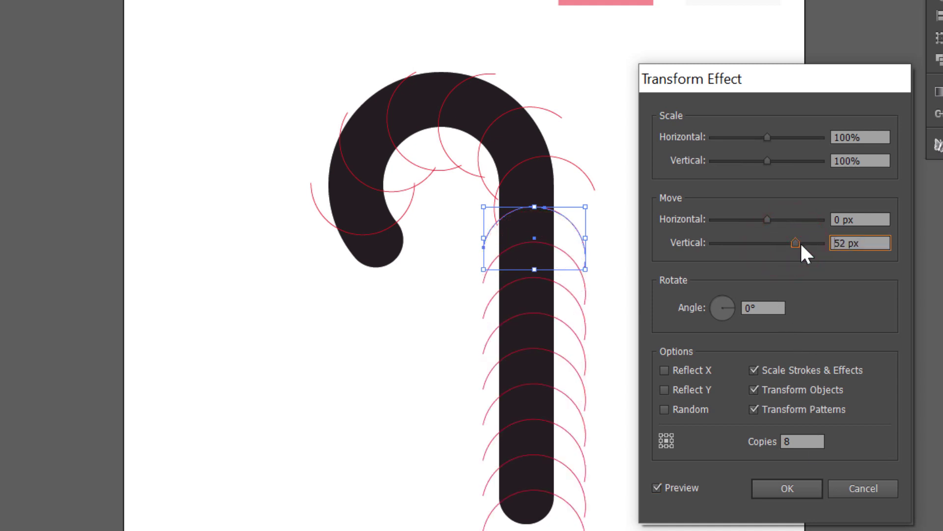
key(Down)
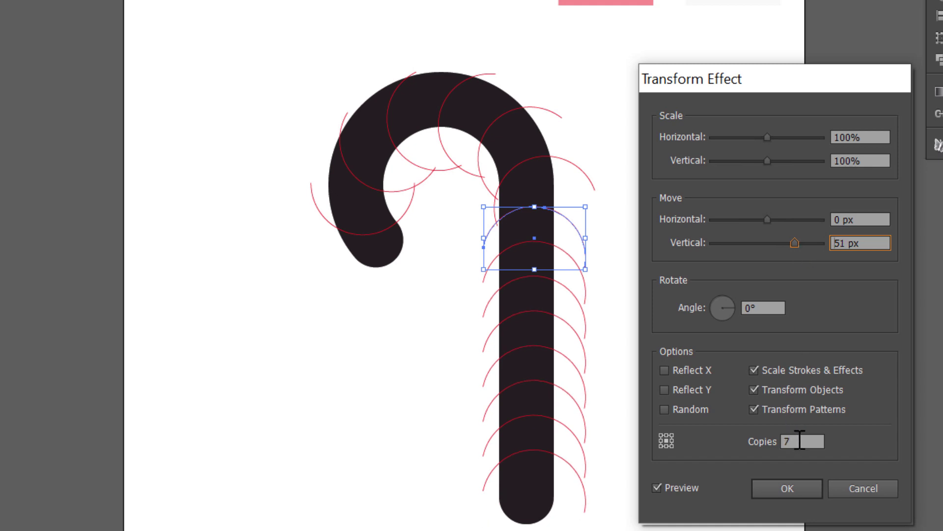
double_click(800, 441)
text(6)
key(Up)
key(Up)
key(Up)
key(Up)
key(Up)
key(Up)
key(Up)
key(Up)
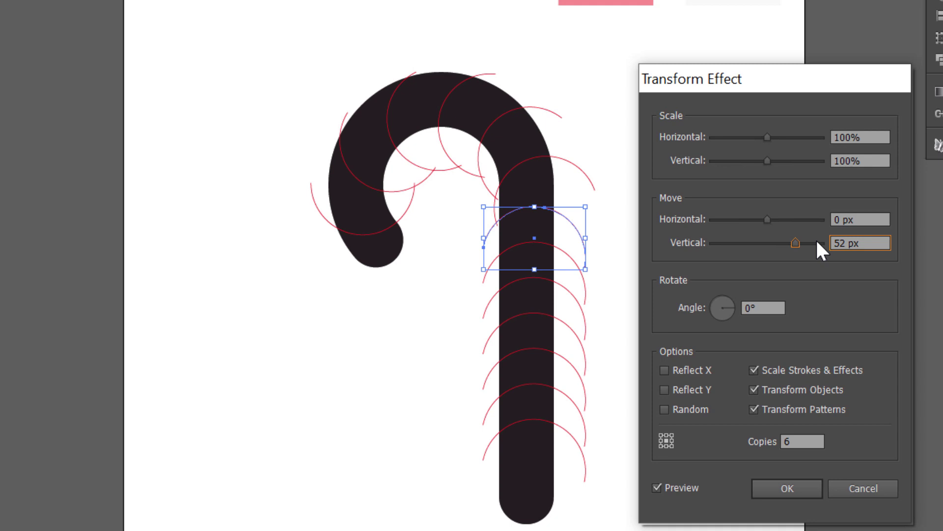
key(Up)
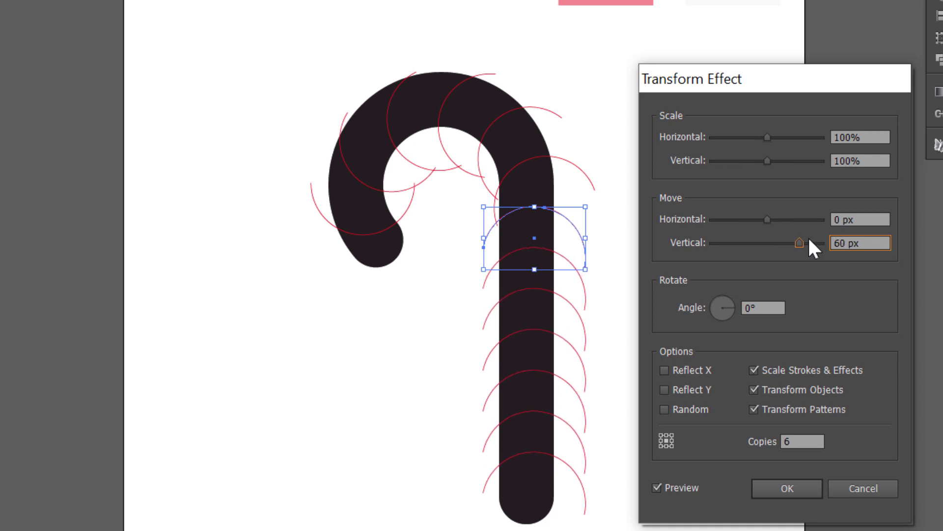
click(786, 489)
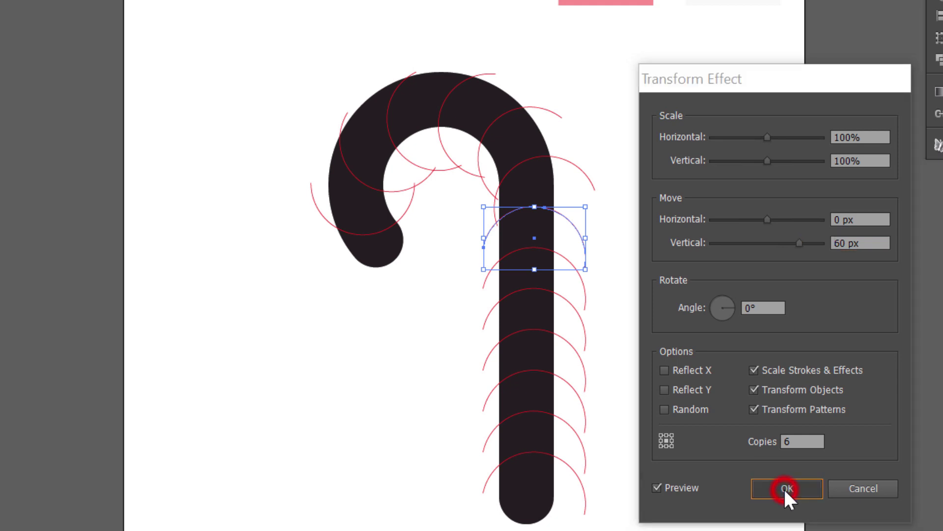
Step: Expand the stacked arcs' appearance and marquee-select the whole cane
click(107, 11)
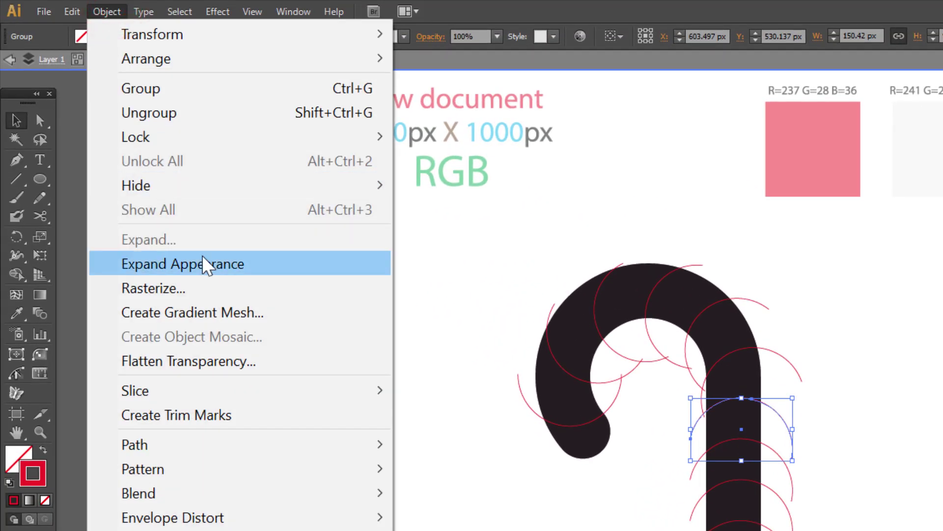
click(204, 266)
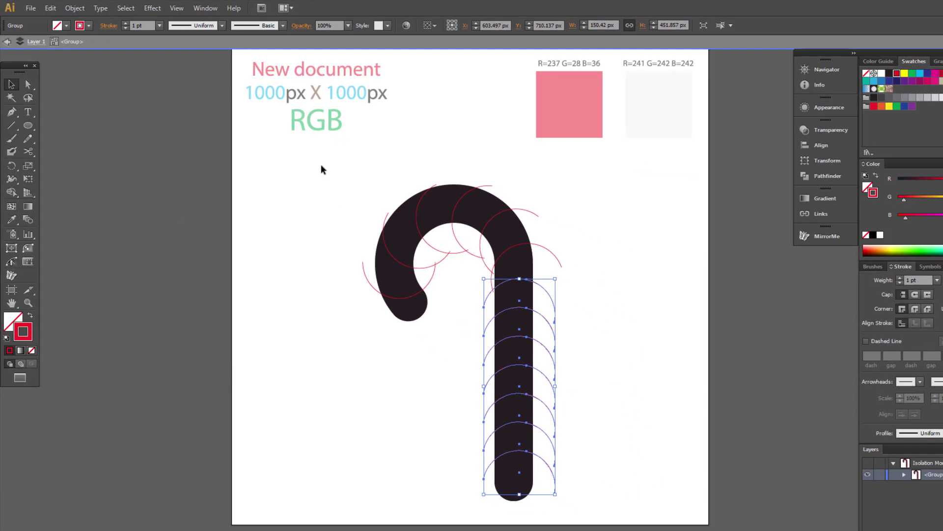
drag(375, 190, 727, 530)
Step: Apply Pathfinder Divide to cut the cane into pieces along every arc line
click(205, 8)
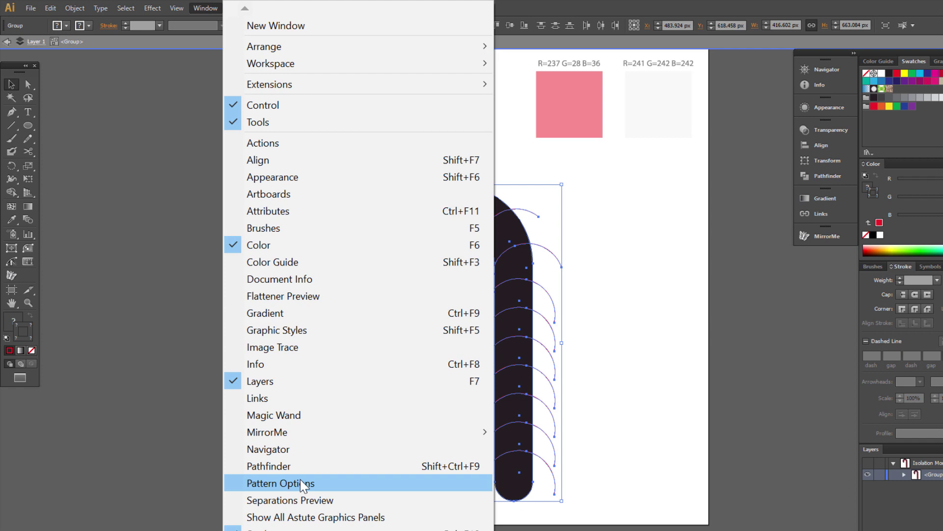
click(268, 467)
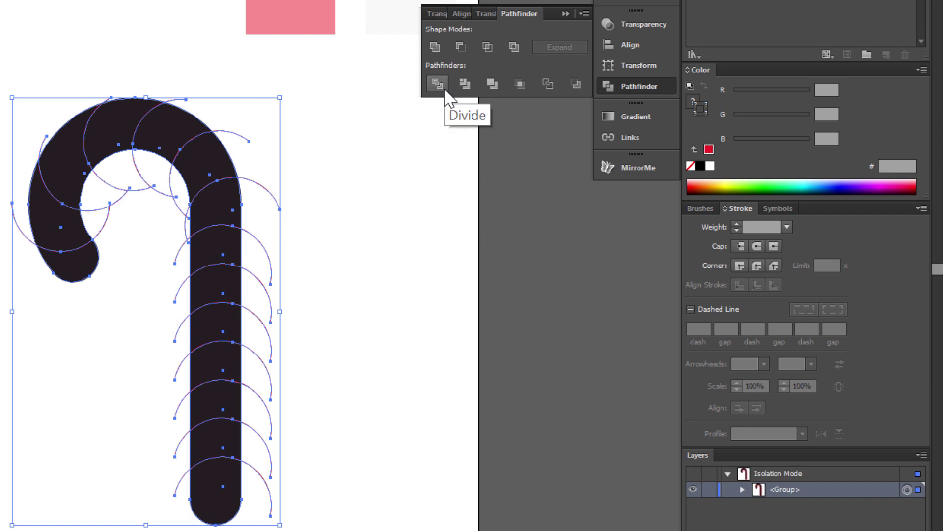
click(444, 89)
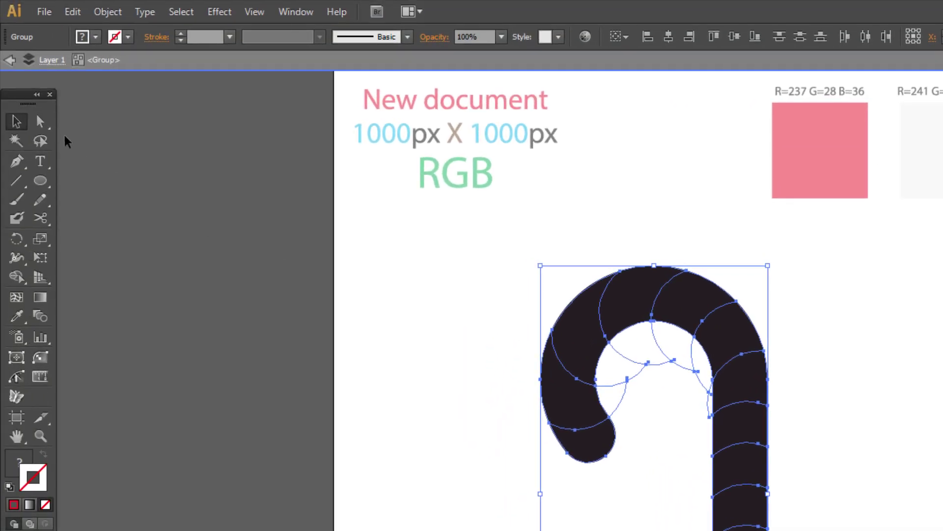
Step: Marquee and delete the stray path fragments inside the cane's hook with Direct Selection
click(43, 122)
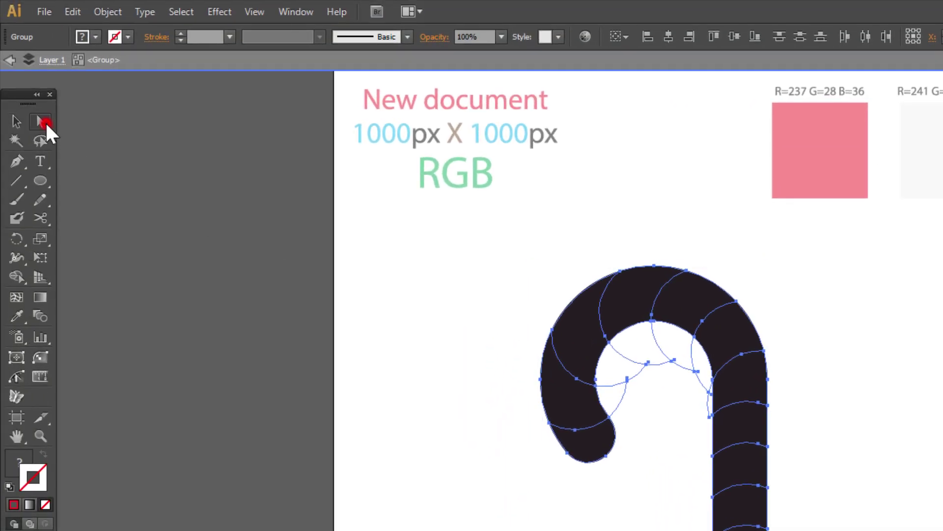
click(657, 444)
click(626, 419)
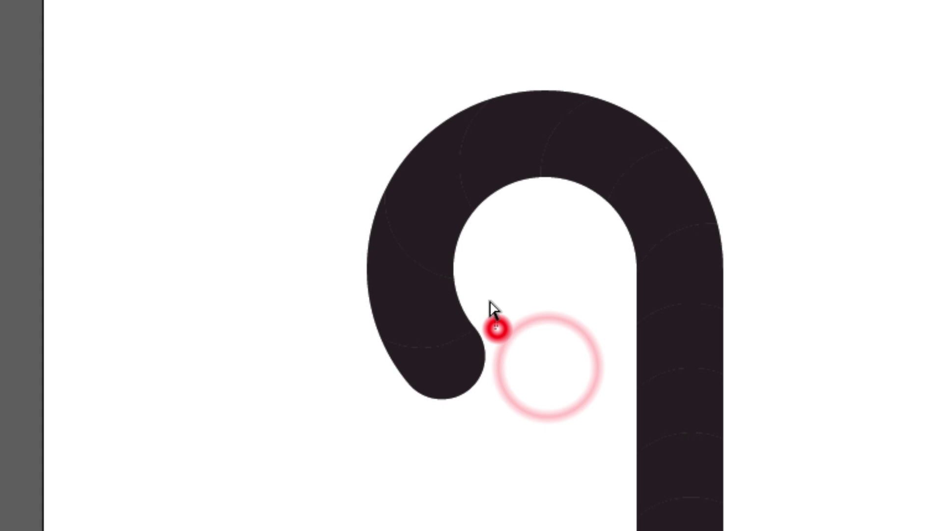
drag(497, 328, 598, 208)
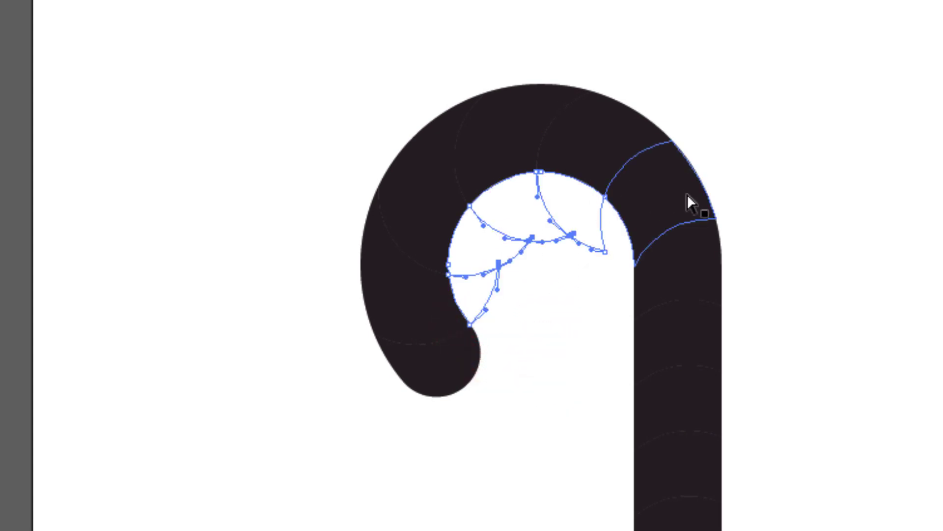
key(Delete)
key(Delete)
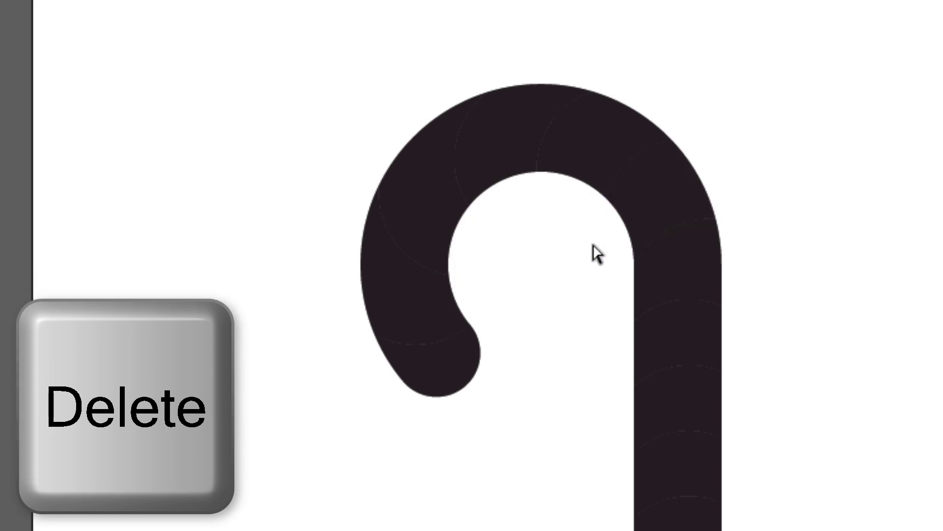
drag(596, 238, 617, 257)
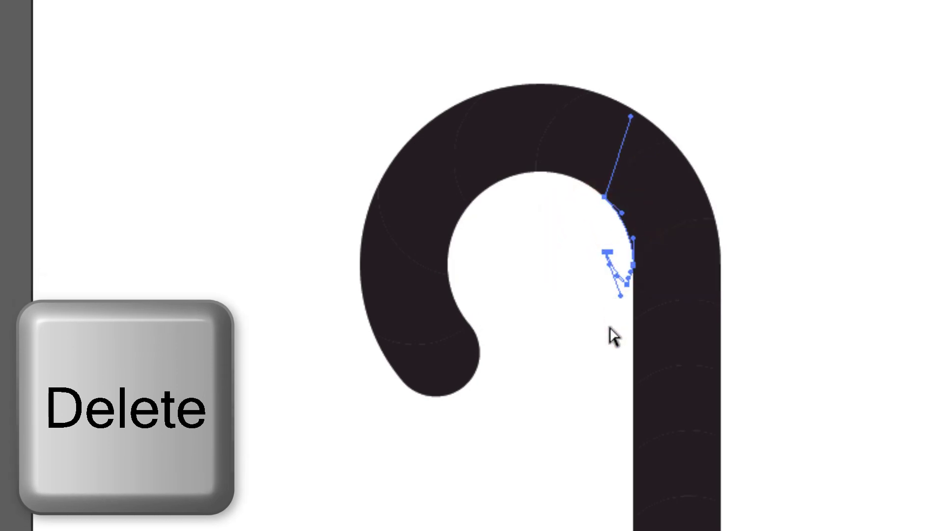
key(Delete)
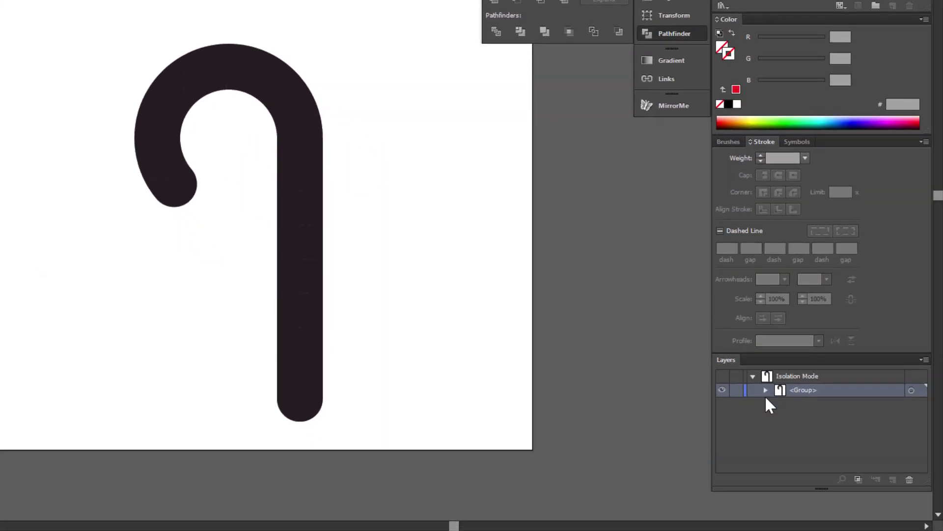
Step: Delete the last leftover <Path> from the group in the Layers panel
click(765, 390)
scroll(807, 415, down, 4)
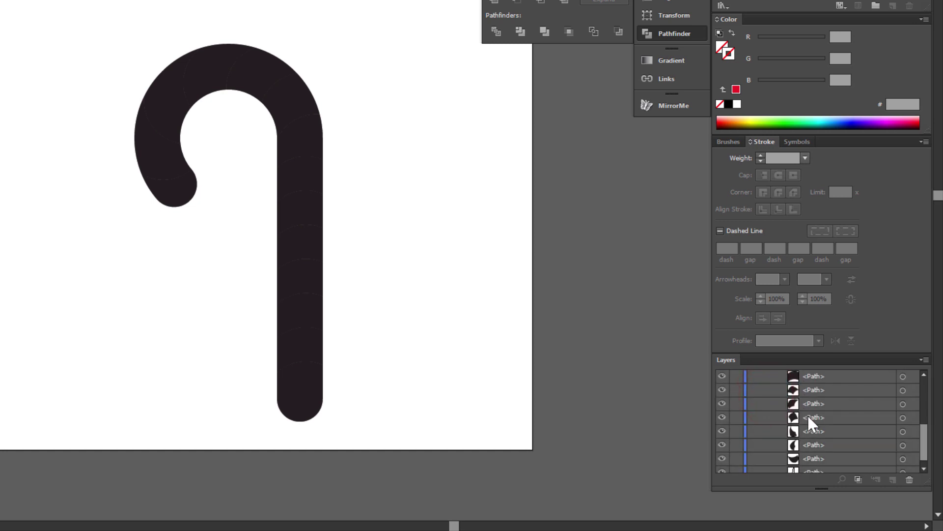
click(903, 466)
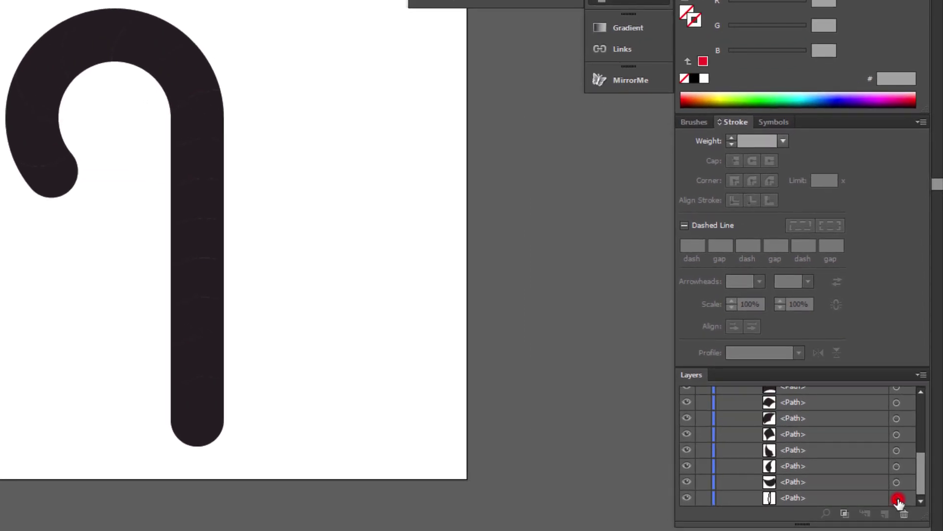
key(Delete)
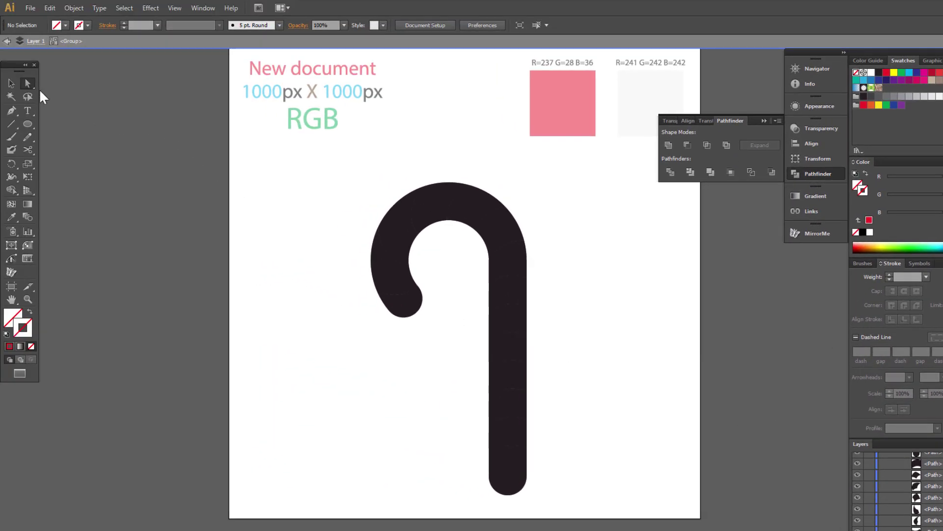
Step: Select the hook's end piece plus every alternate stripe piece down the hook and stem
click(31, 85)
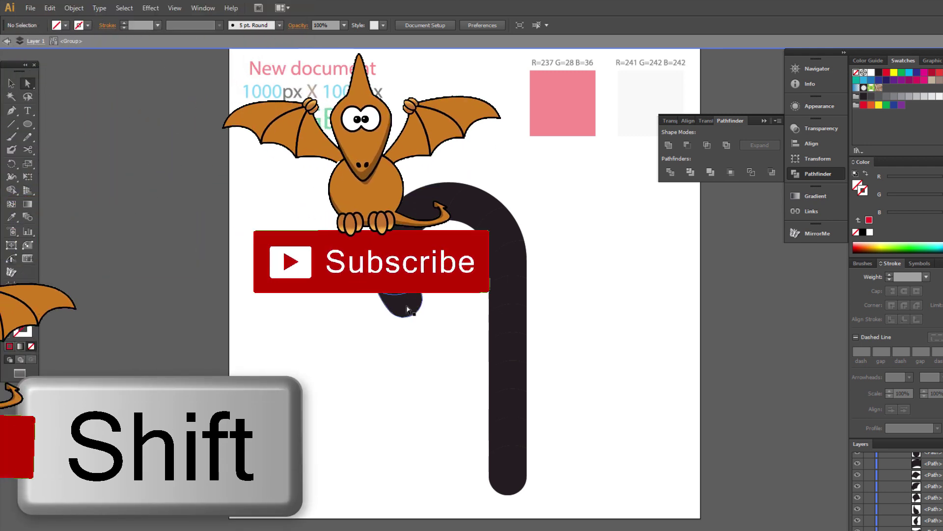
shift+click(411, 305)
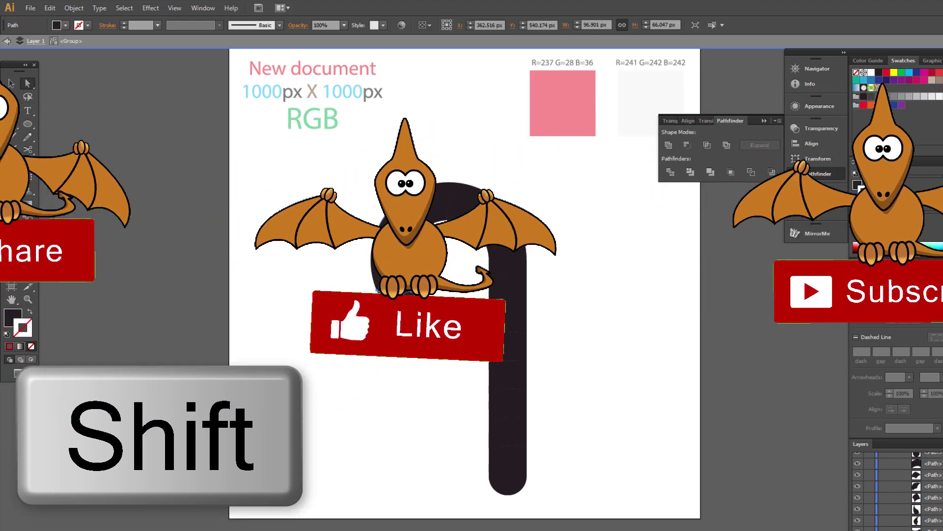
shift+click(411, 230)
shift+click(463, 209)
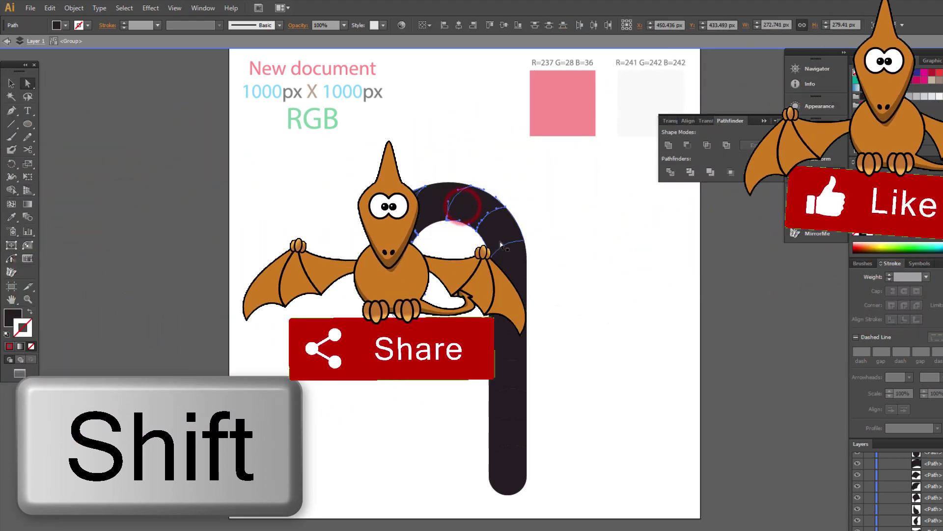
shift+click(502, 265)
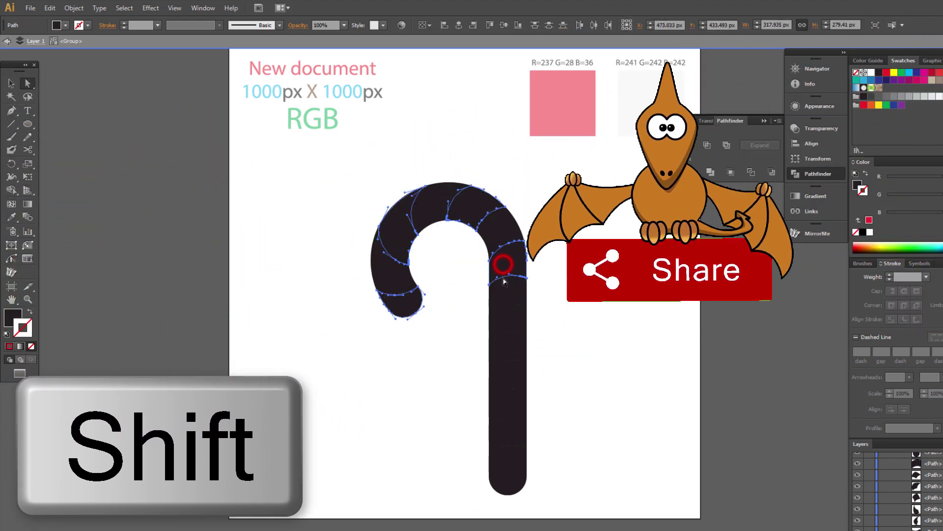
shift+click(505, 322)
shift+click(503, 386)
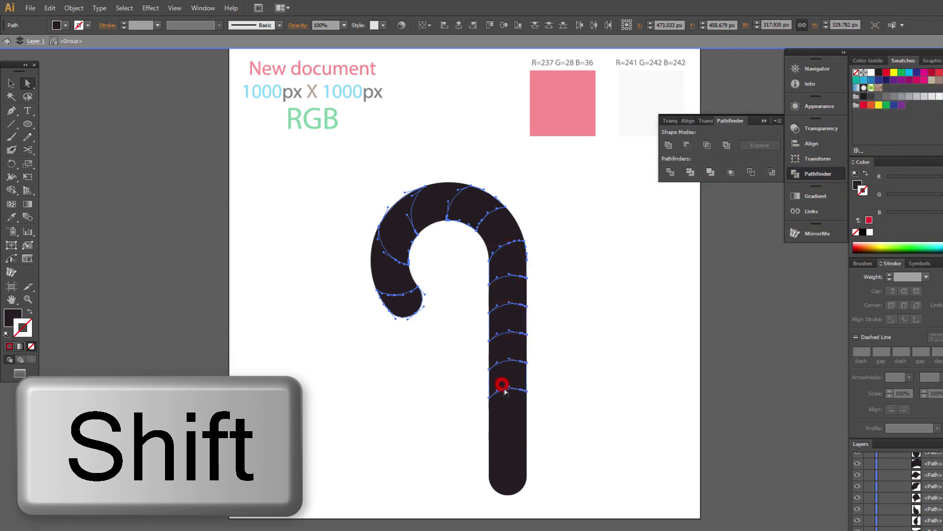
shift+click(509, 435)
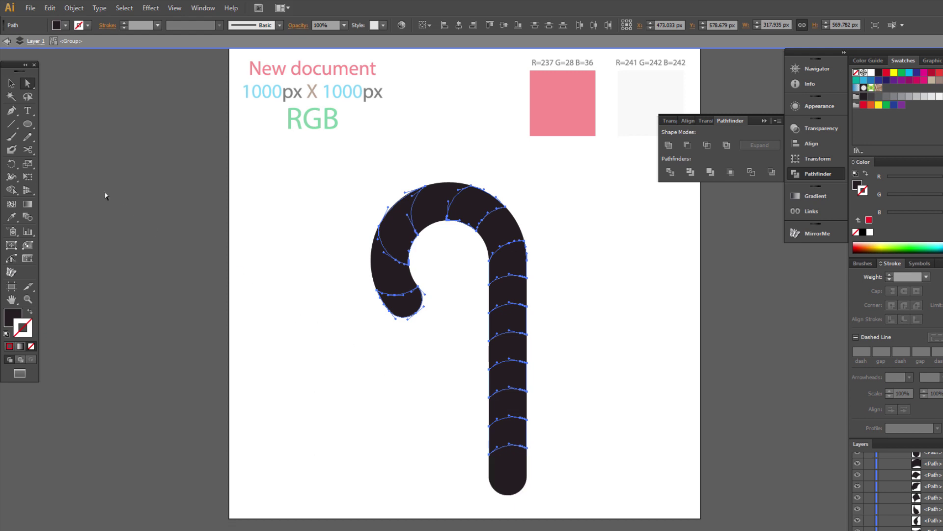
click(13, 216)
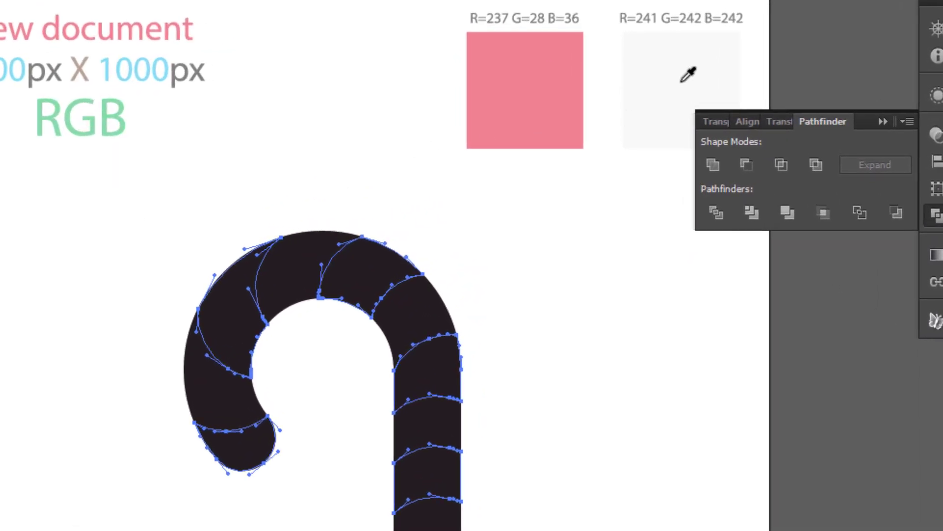
Step: Fill the selected stripes with the light grey swatch and the remaining dark stripes with red
click(682, 80)
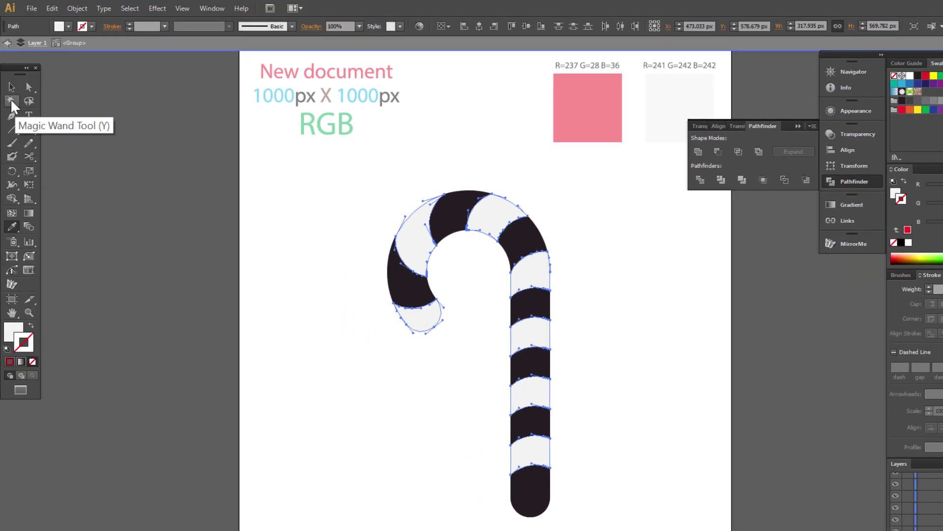
click(14, 103)
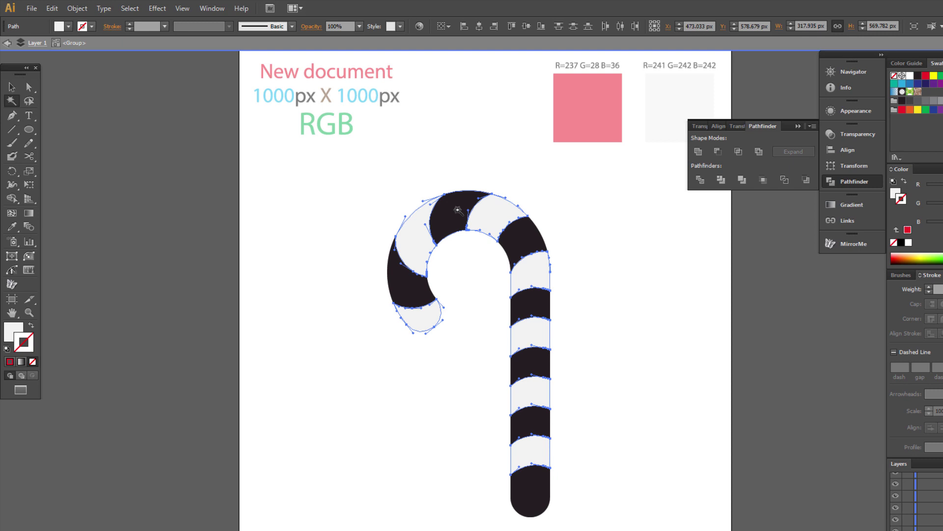
click(457, 210)
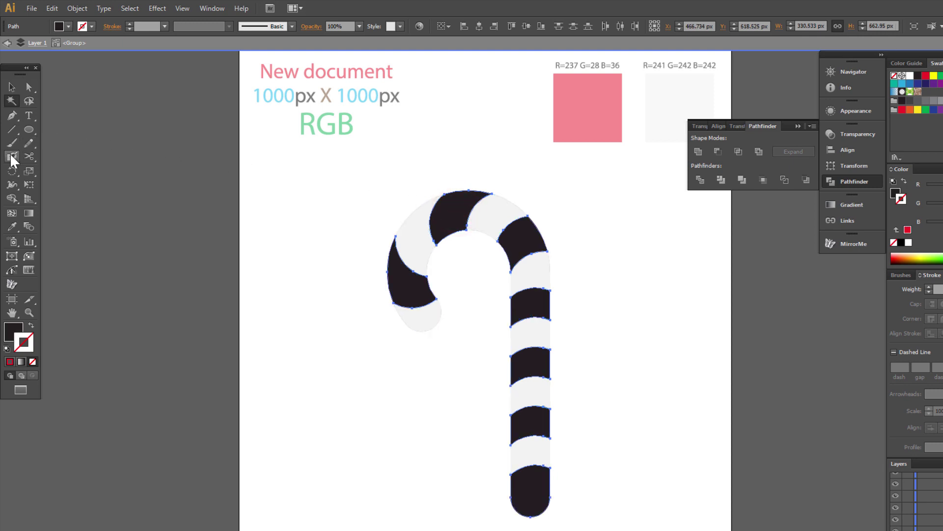
click(12, 227)
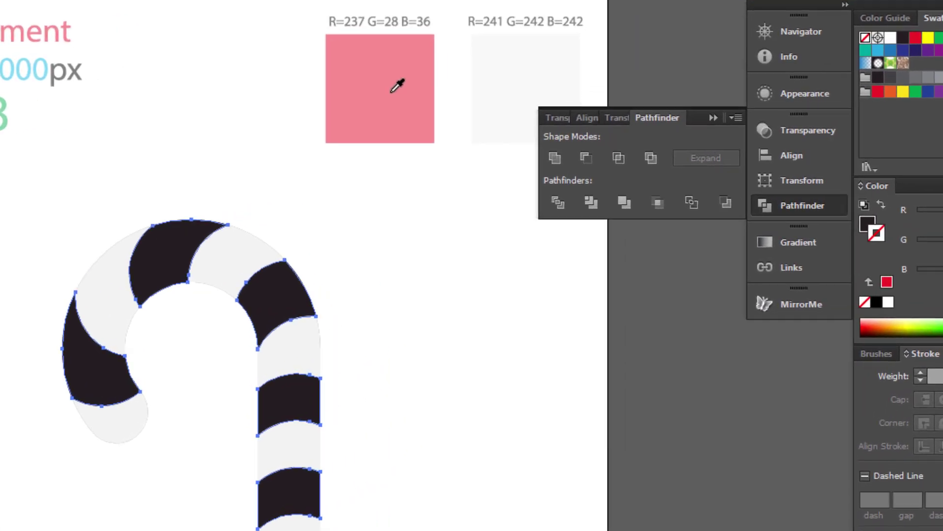
click(397, 84)
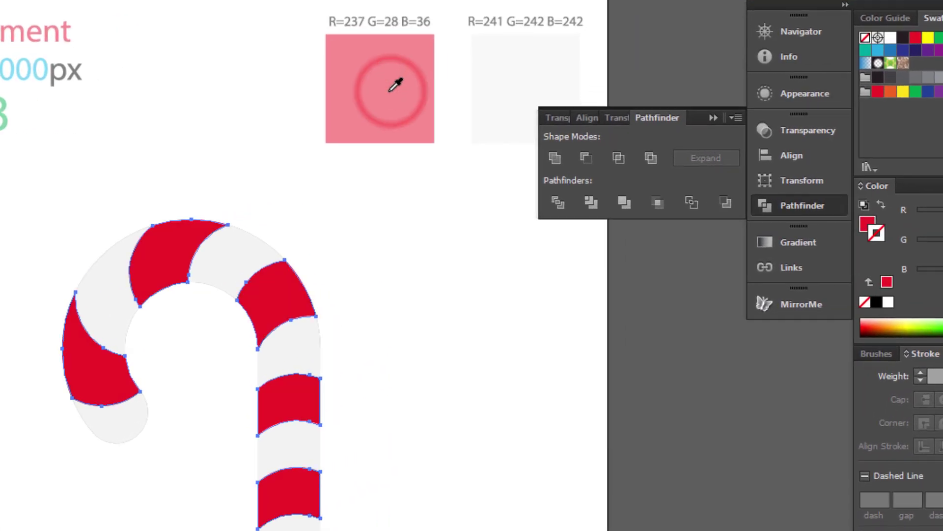
key(Escape)
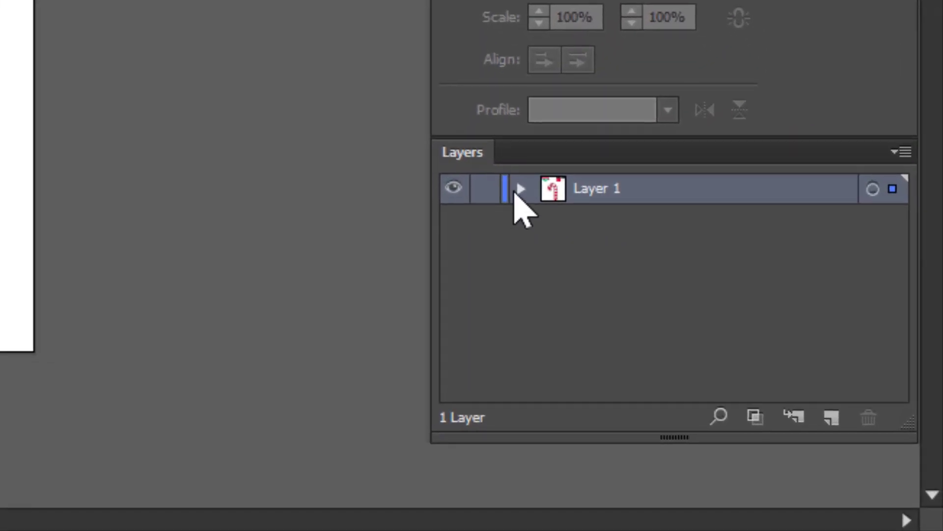
Step: Target the second <Group>, the plain black cane, in Layers and isolate it
click(514, 192)
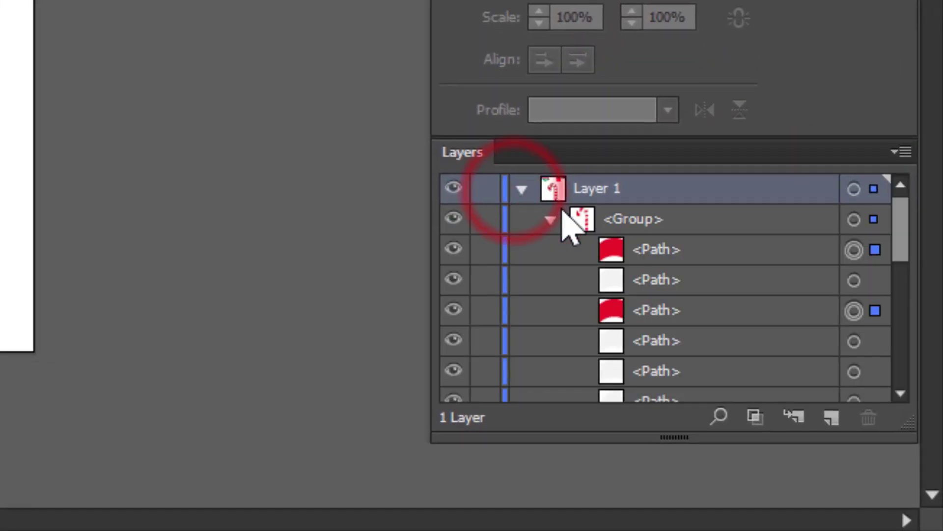
click(550, 220)
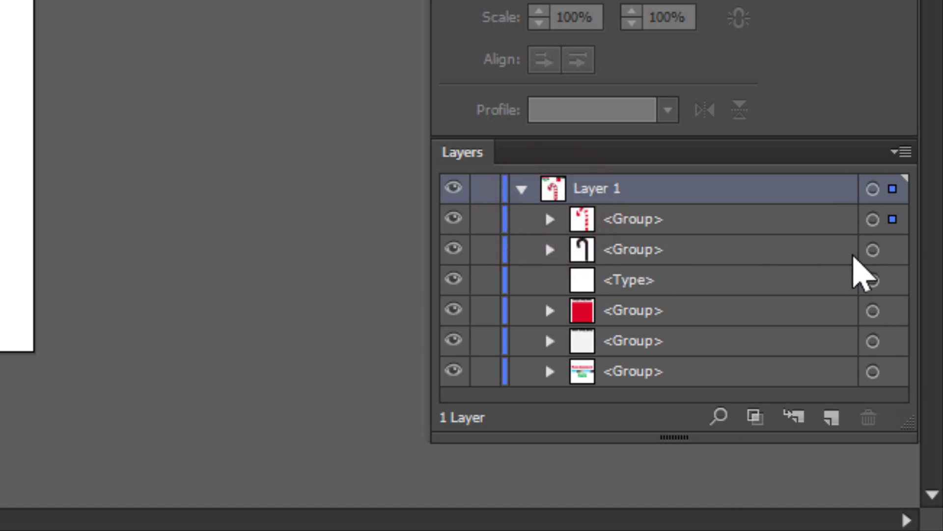
click(873, 250)
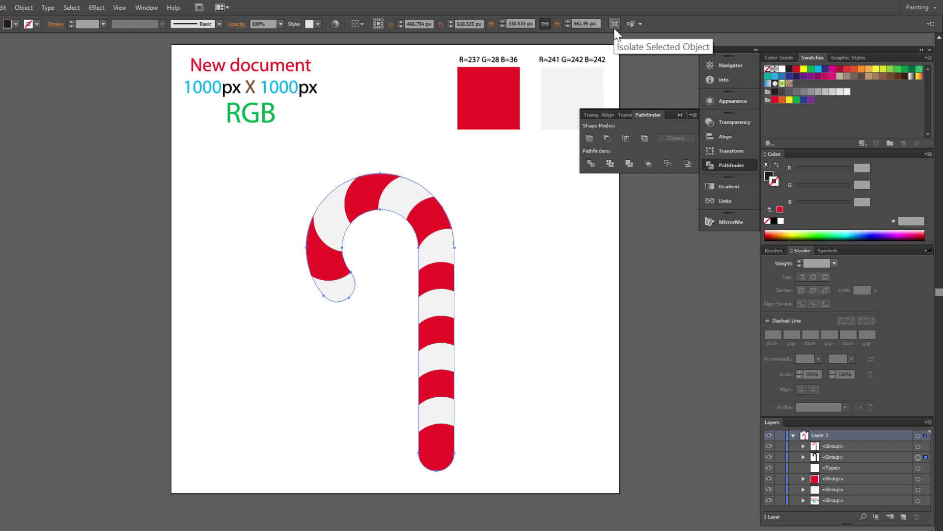
click(615, 24)
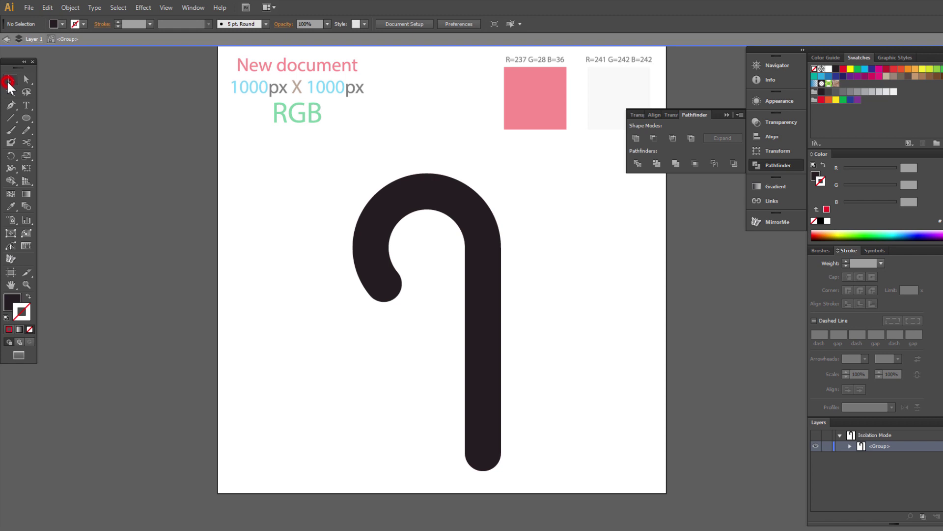
Step: Paste the black cane in front and drag an offset copy about 16 px right, 14 px up
click(418, 195)
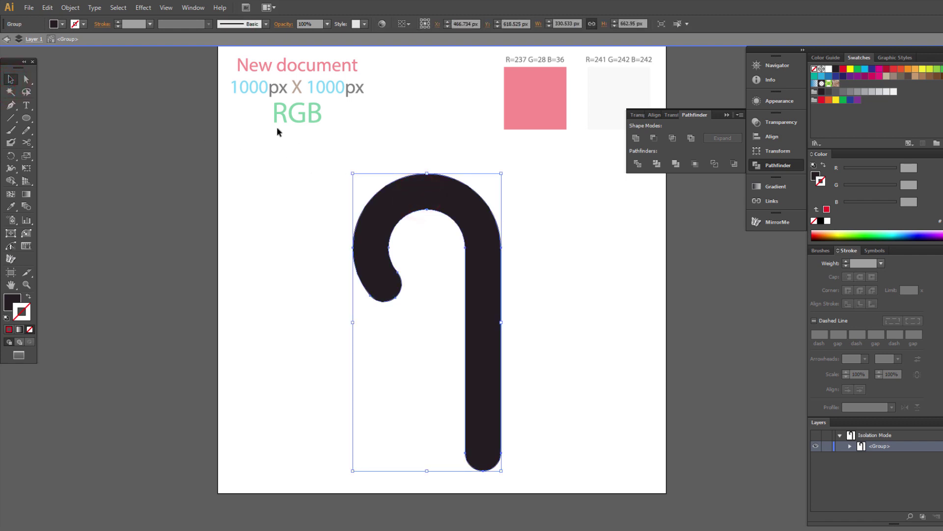
click(47, 7)
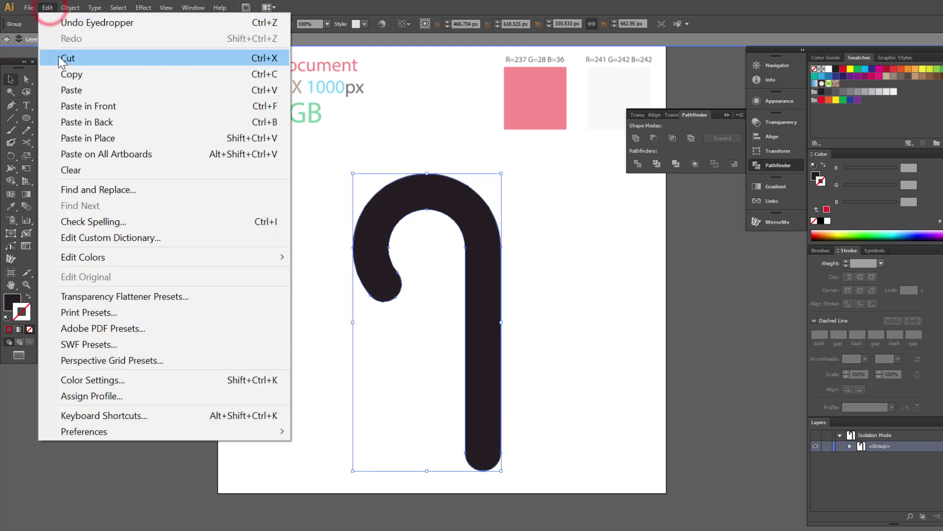
click(63, 59)
click(48, 8)
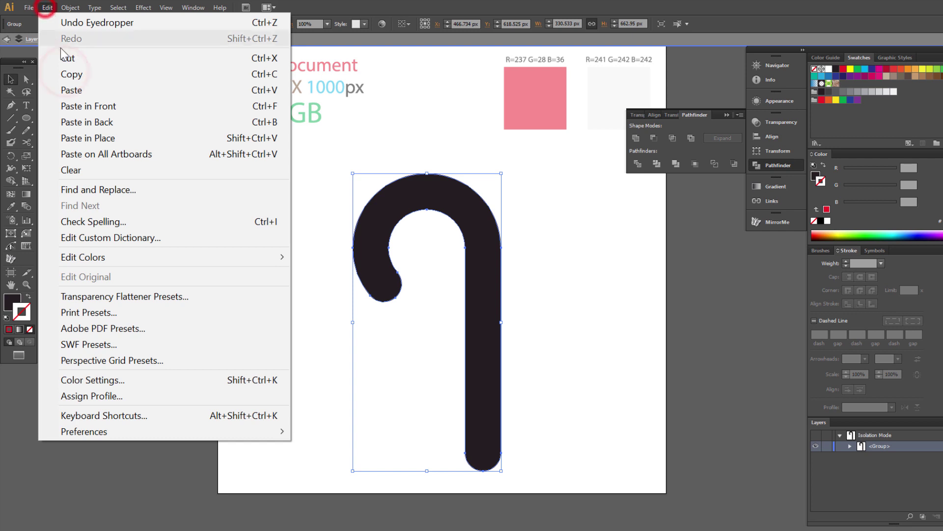
click(84, 106)
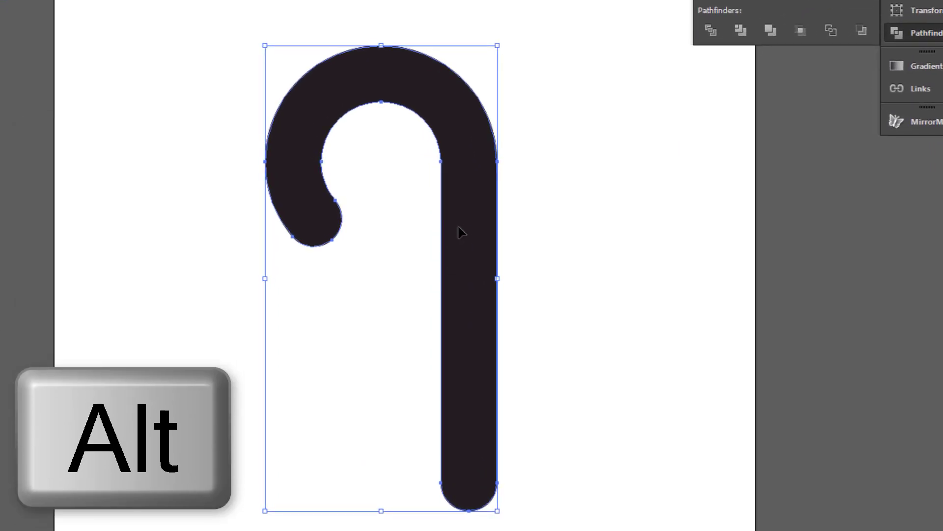
drag(462, 232, 474, 224)
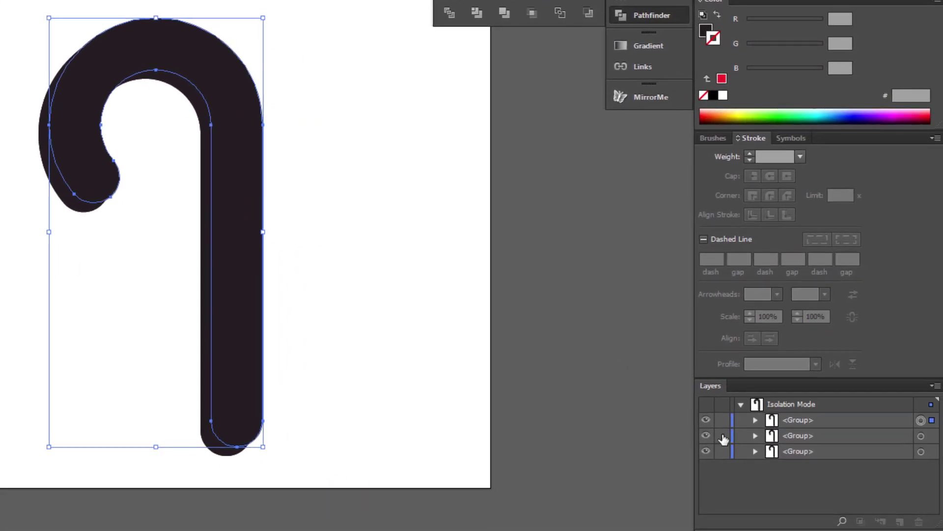
Step: Minus Front the two cane copies into a thin sliver, filled white at 30% opacity
shift+click(922, 436)
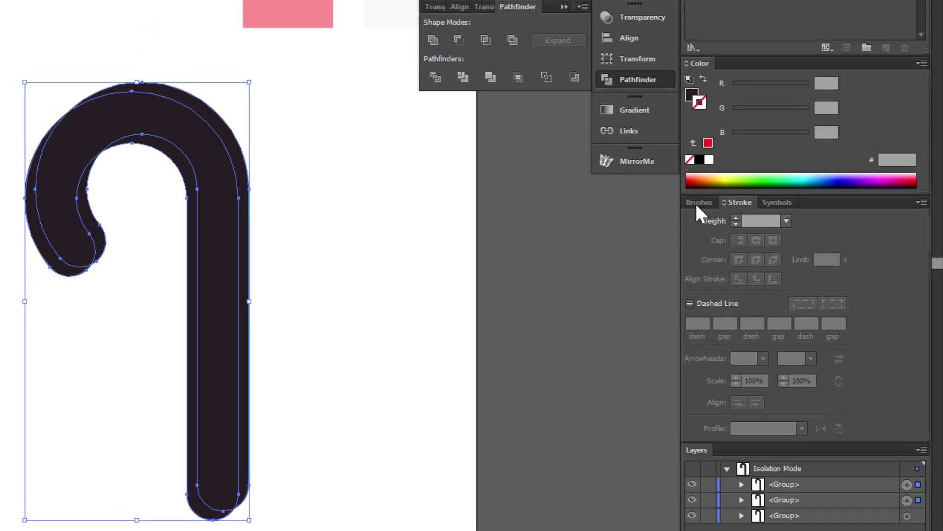
click(462, 42)
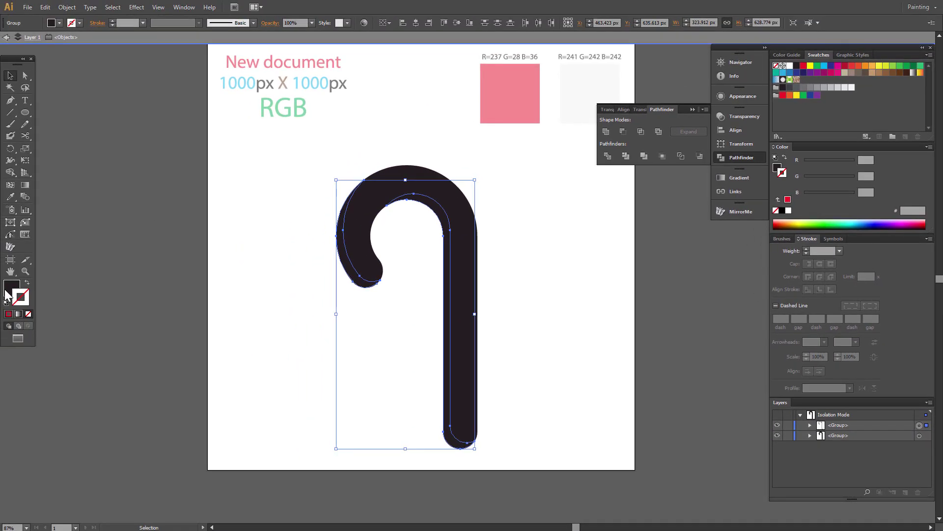
click(6, 291)
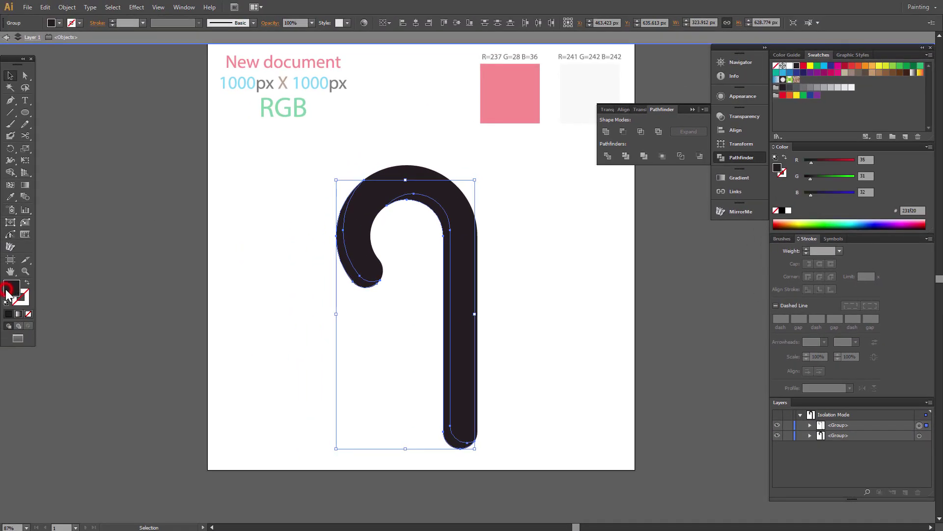
click(790, 66)
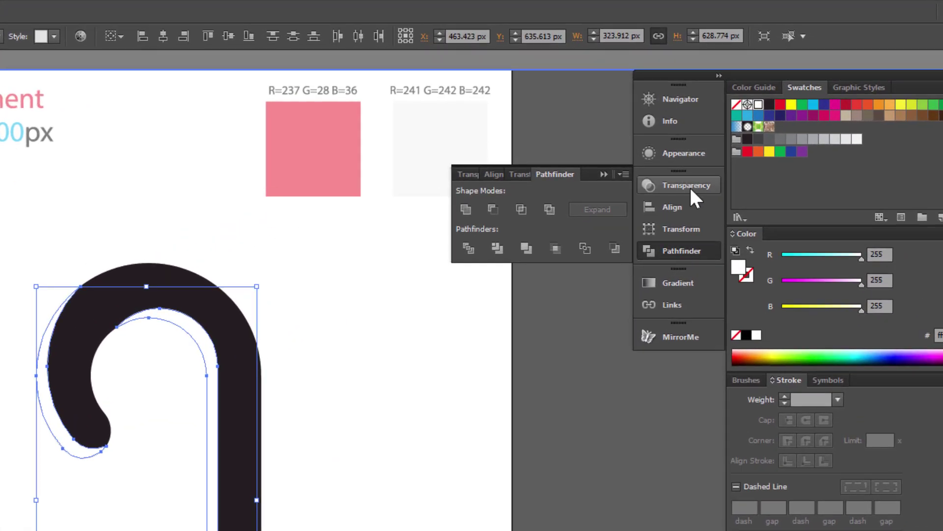
click(689, 186)
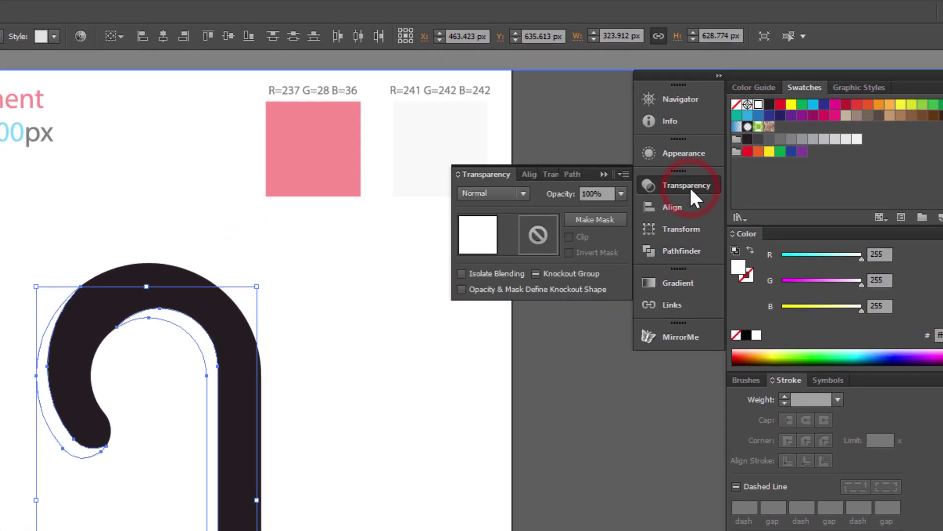
click(621, 194)
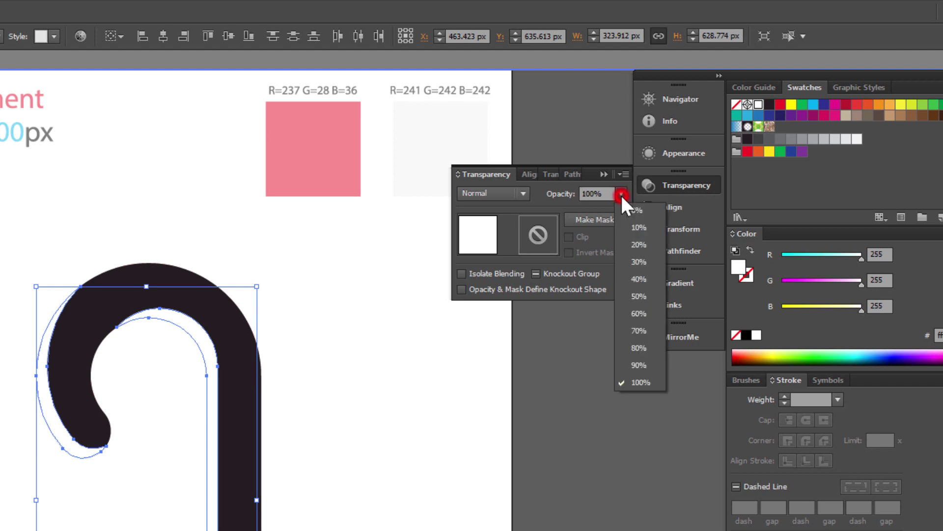
click(639, 261)
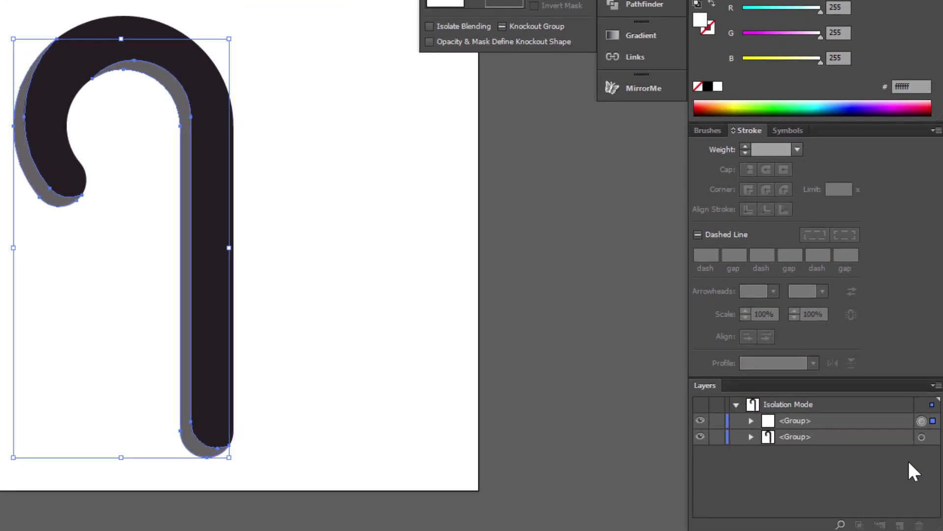
Step: Duplicate the cane slightly left and down, then Minus Front it into a dark shading sliver
click(922, 435)
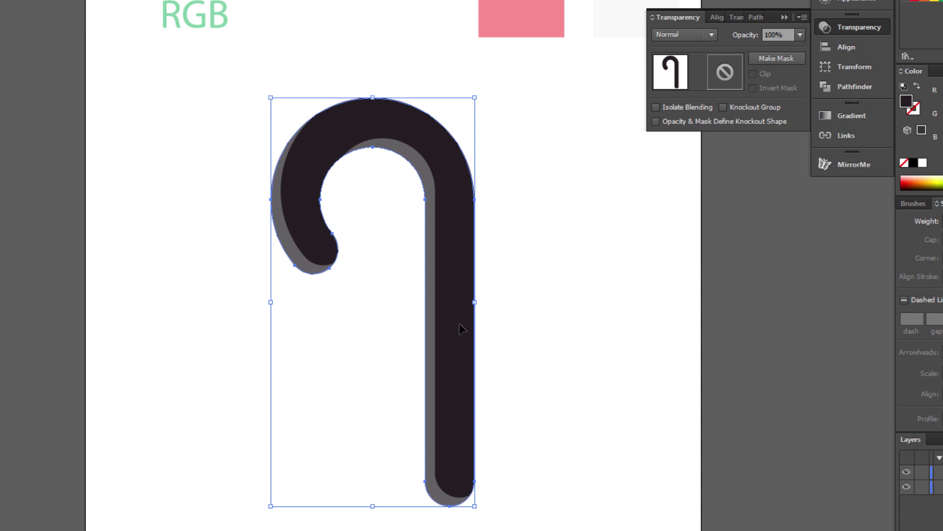
drag(453, 327, 446, 330)
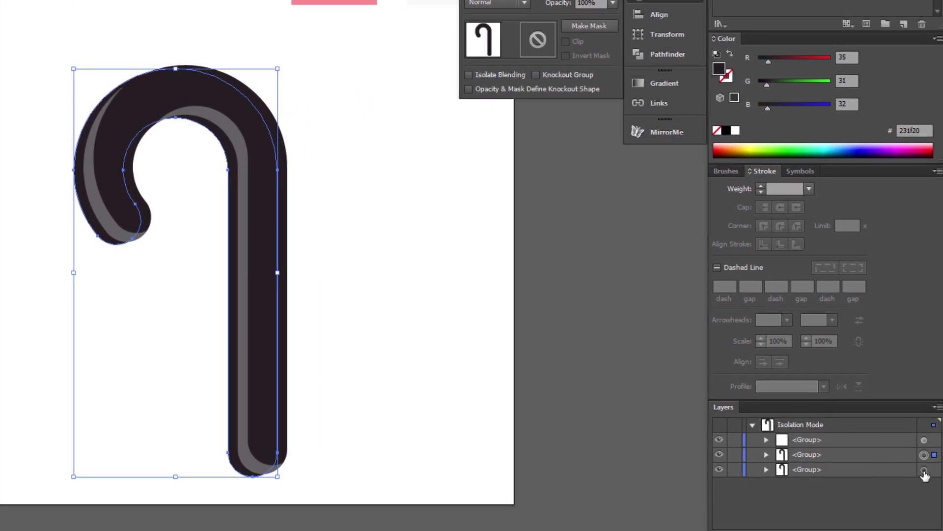
shift+click(924, 469)
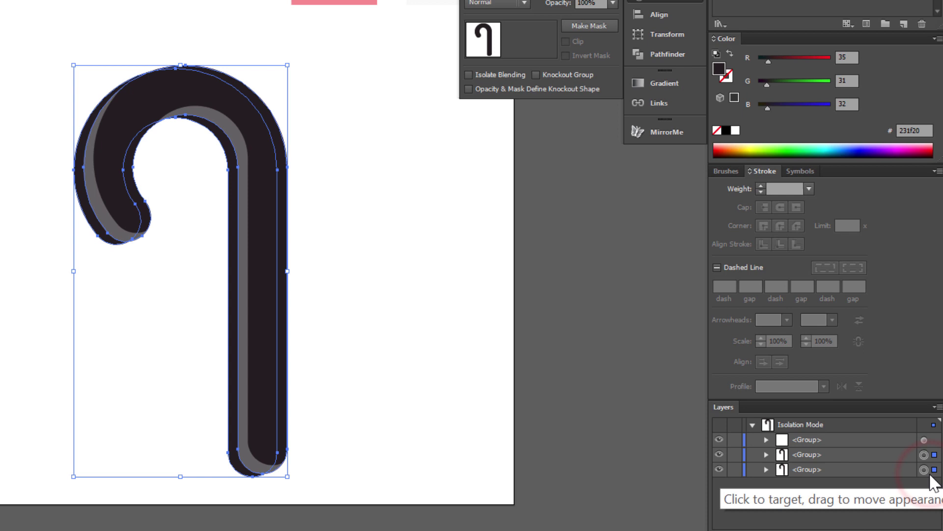
click(657, 79)
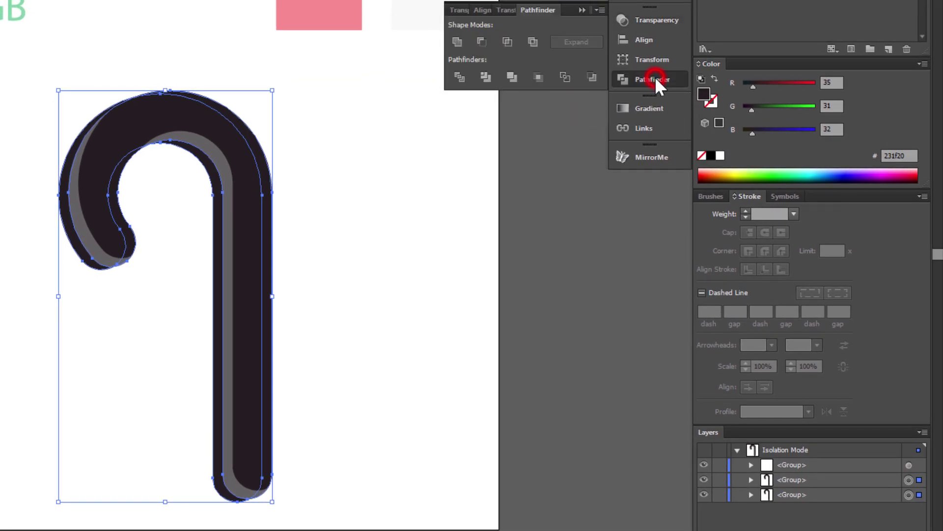
click(483, 42)
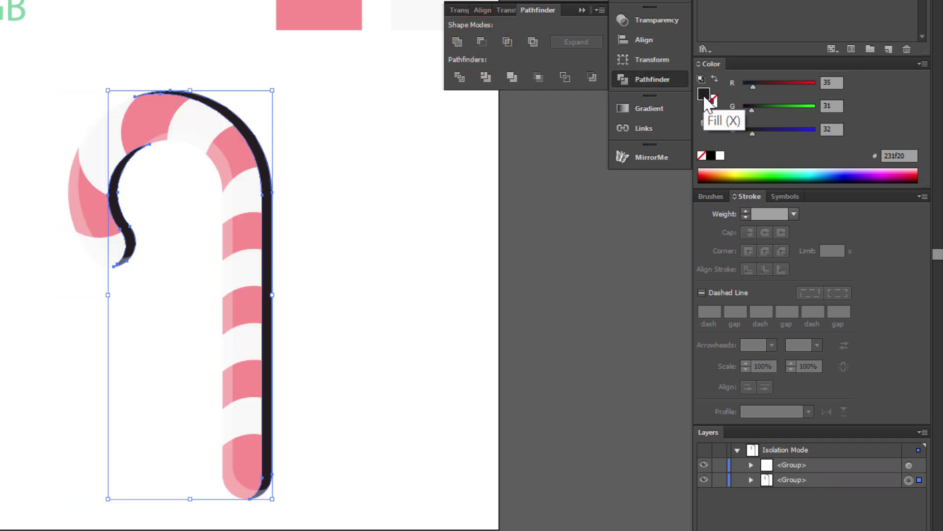
Step: Fade the dark shading sliver to 20% opacity
click(650, 19)
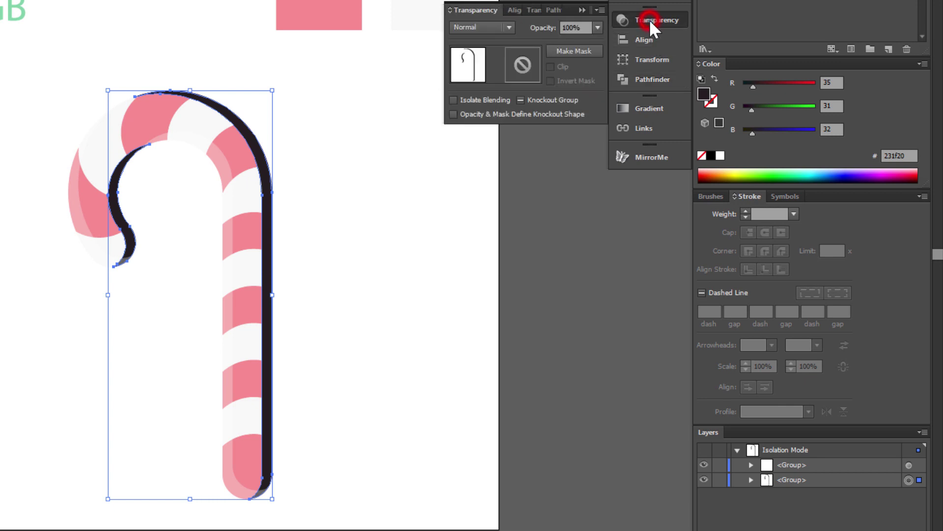
click(598, 27)
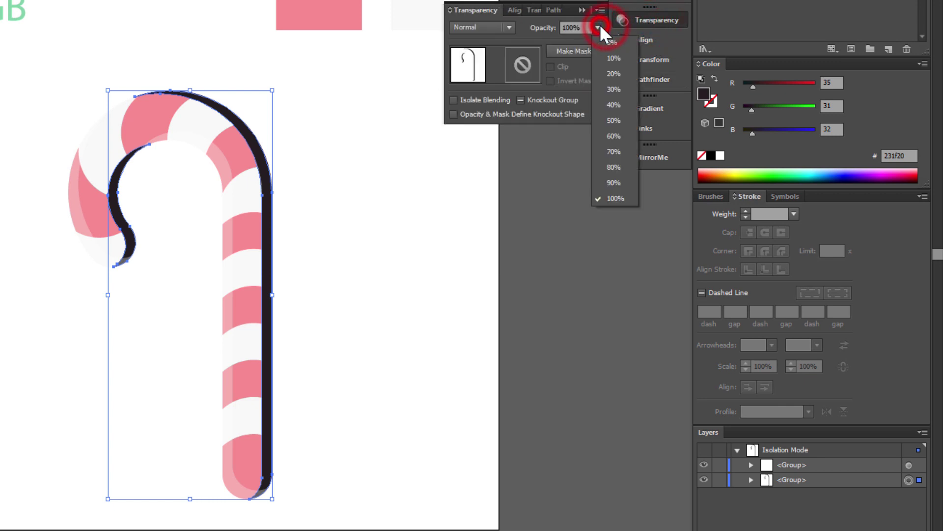
click(623, 74)
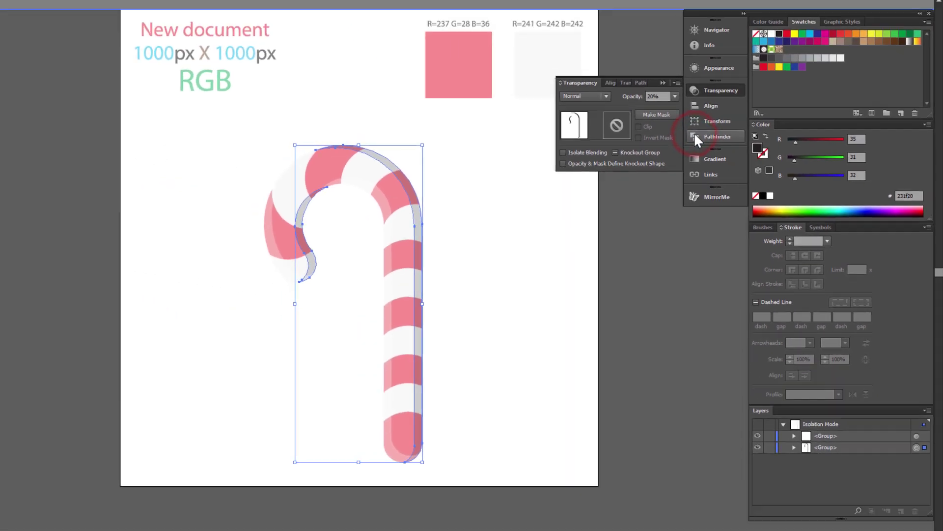
Step: Exit isolation mode and send the striped cane group to the back, behind the shading
key(Escape)
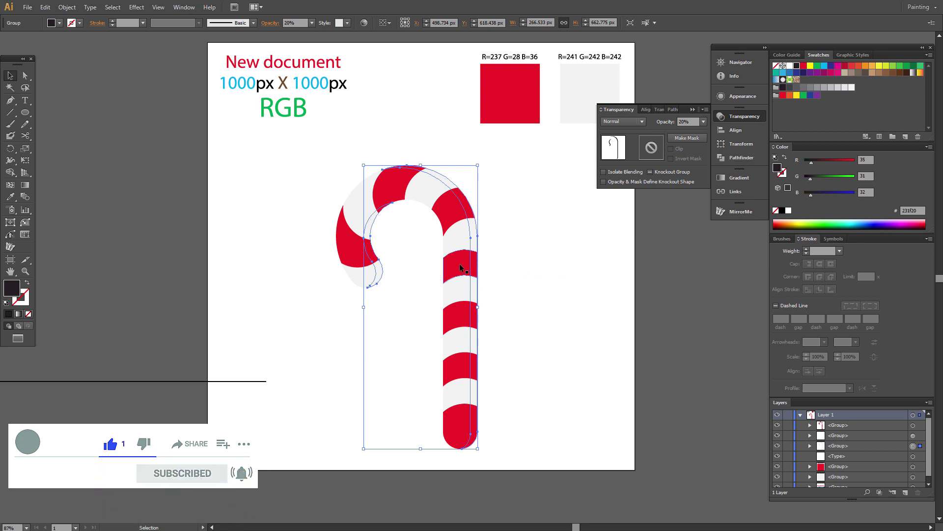
key(ctrl+shift+bracketleft)
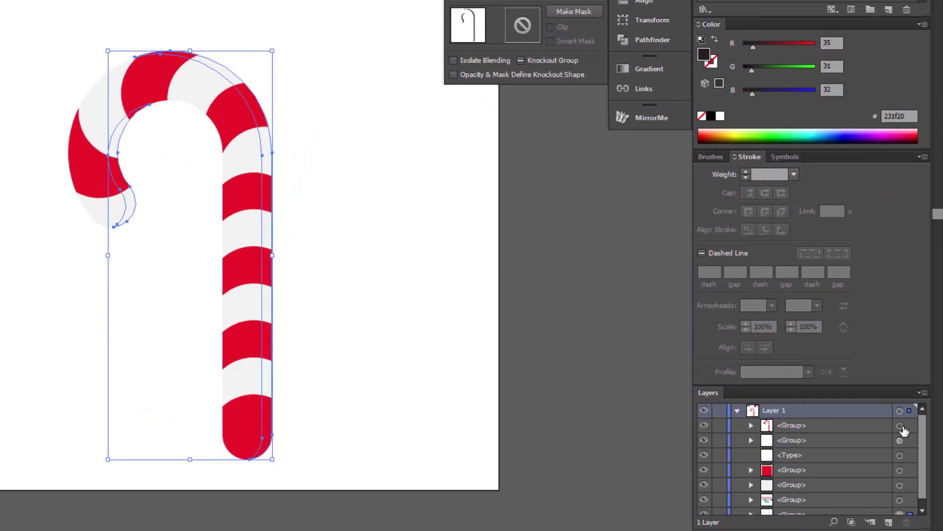
click(900, 427)
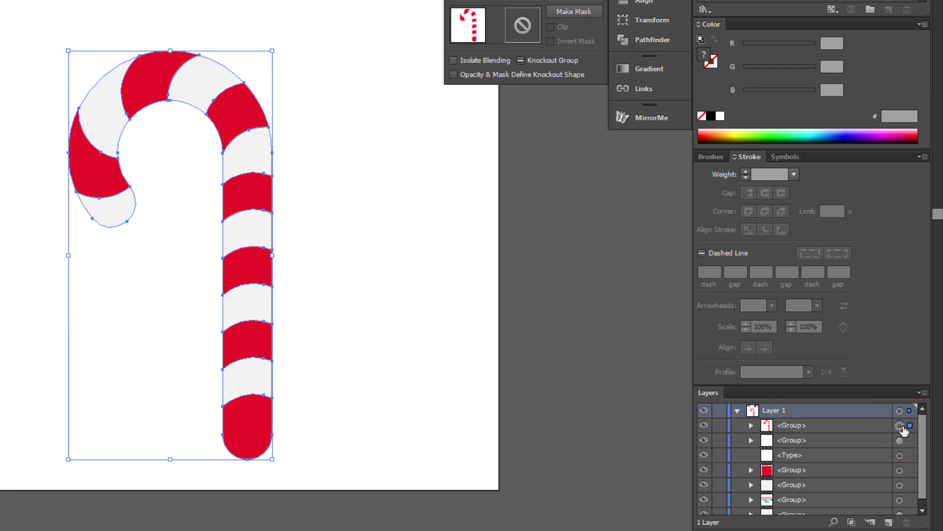
right_click(257, 197)
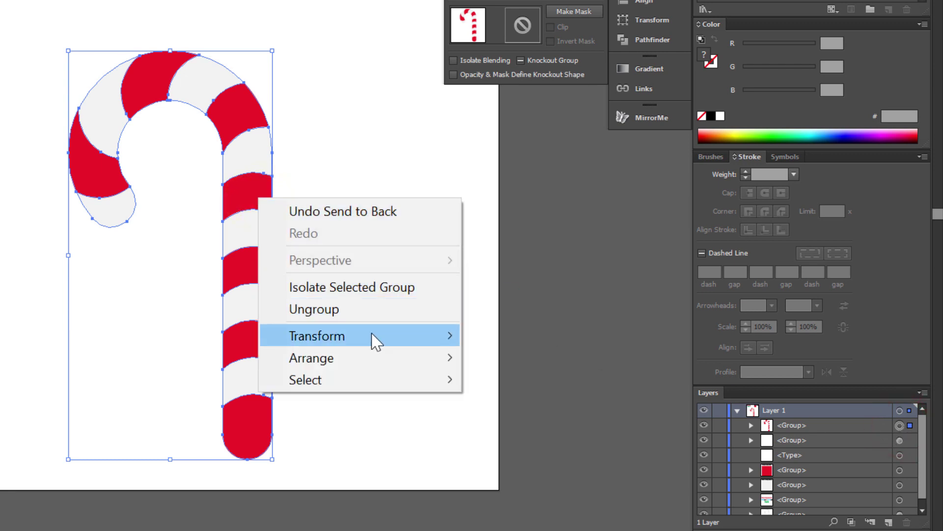
mouse_move(371, 362)
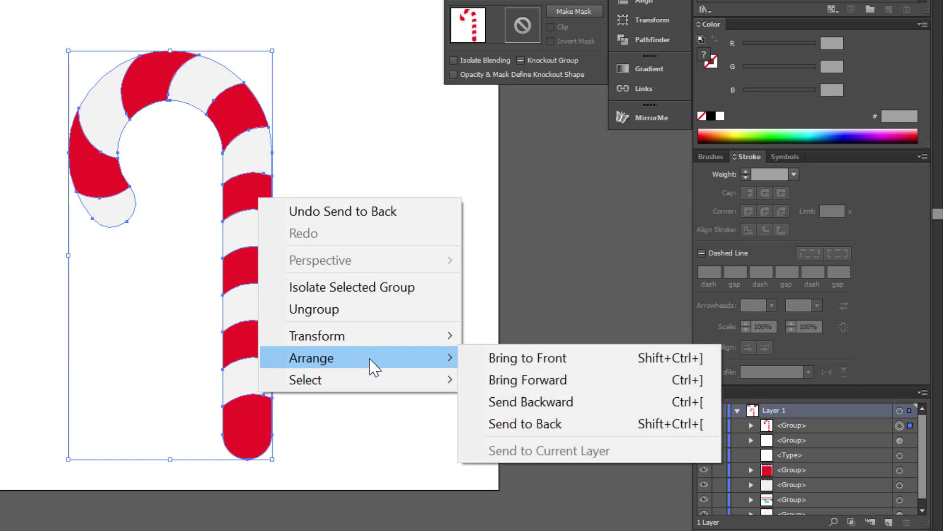
click(560, 423)
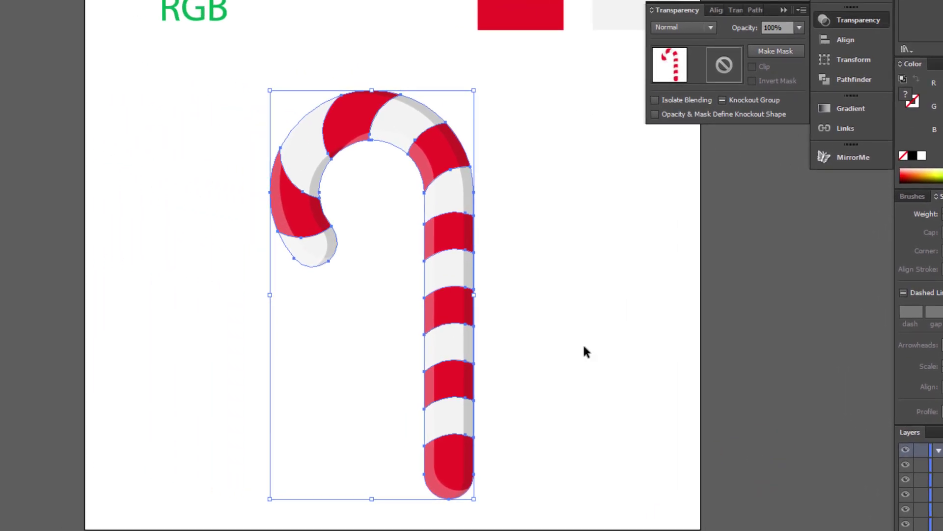
Step: Group all the candy cane parts and rotate the group about -37° diagonally
drag(192, 89, 581, 510)
right_click(463, 224)
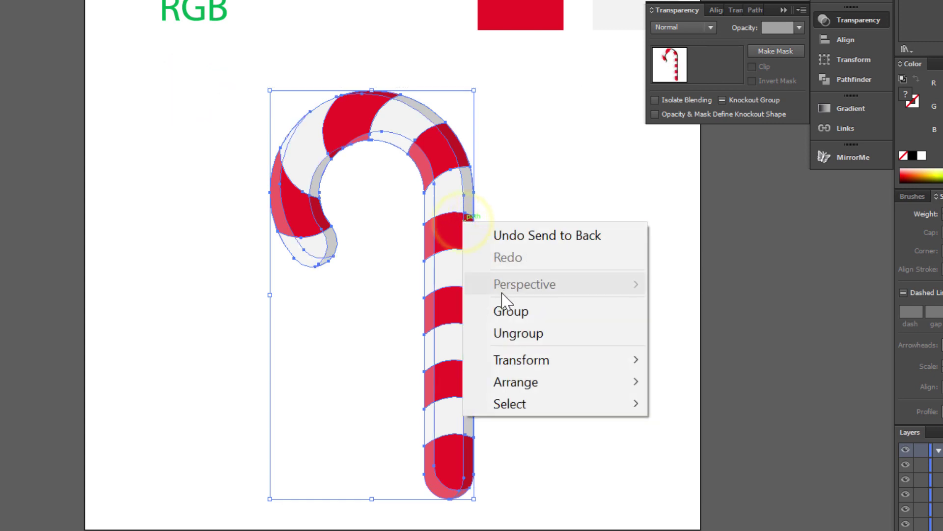
click(515, 313)
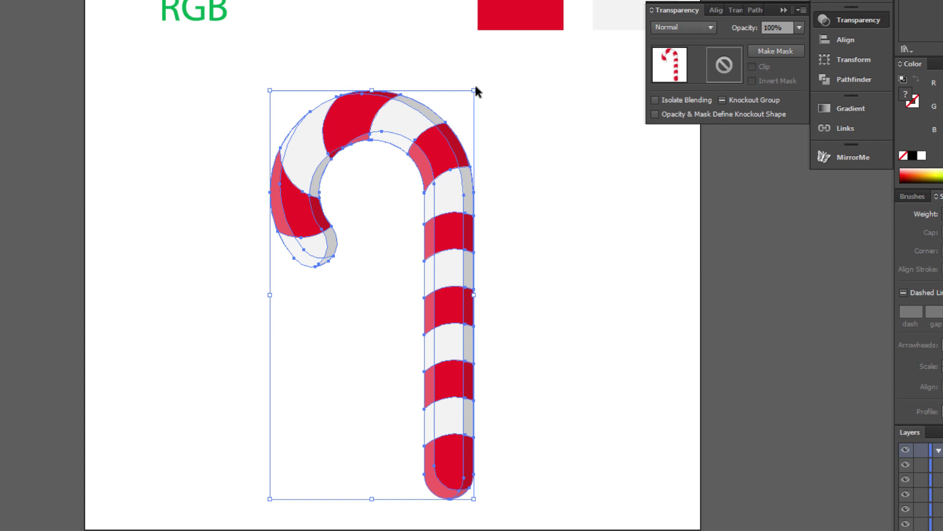
drag(479, 90, 592, 191)
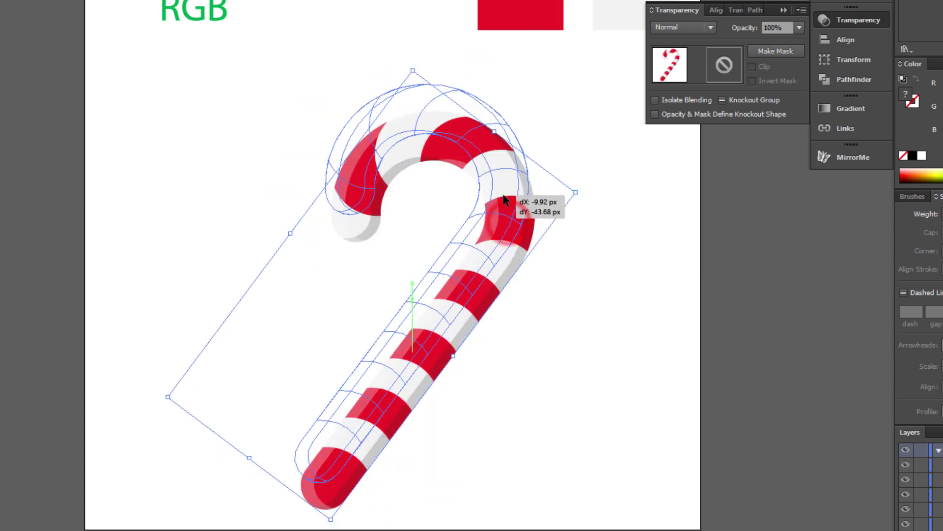